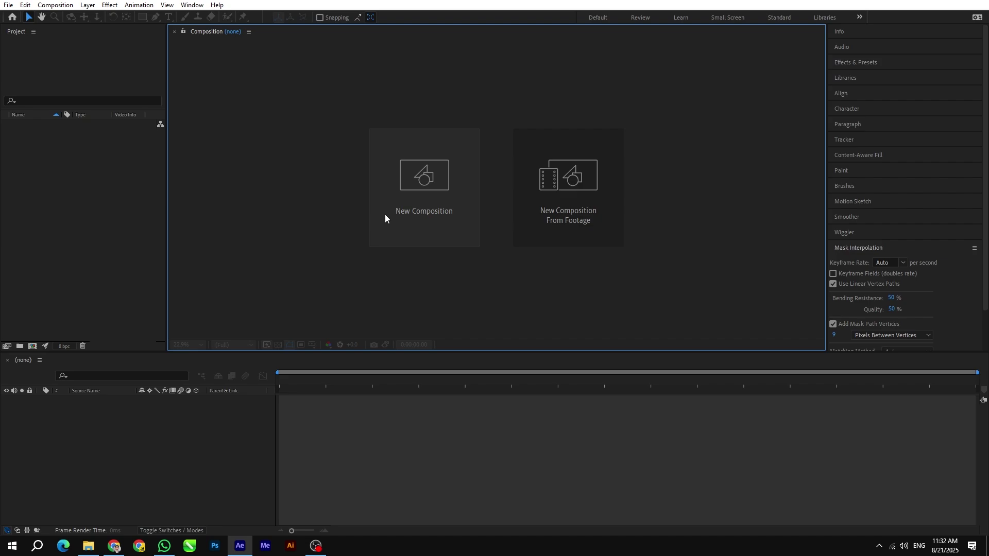
Step: Create a new composition named Render with a white background
left_click(385, 214)
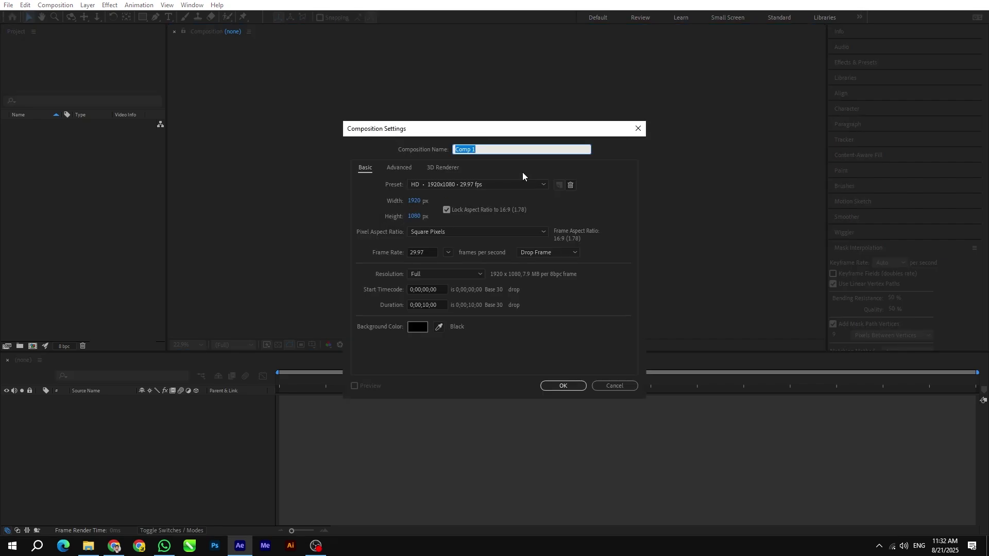
type("Render")
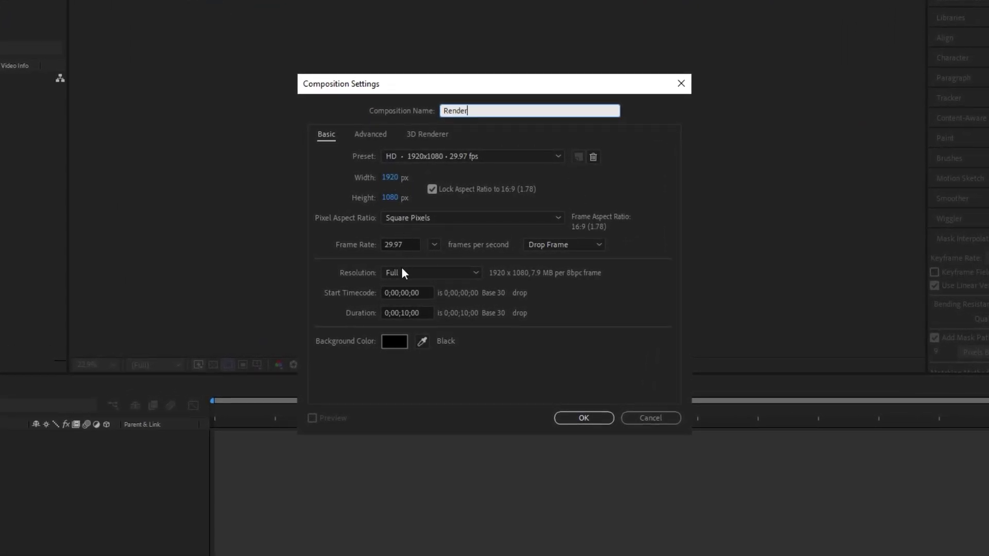
left_click(395, 341)
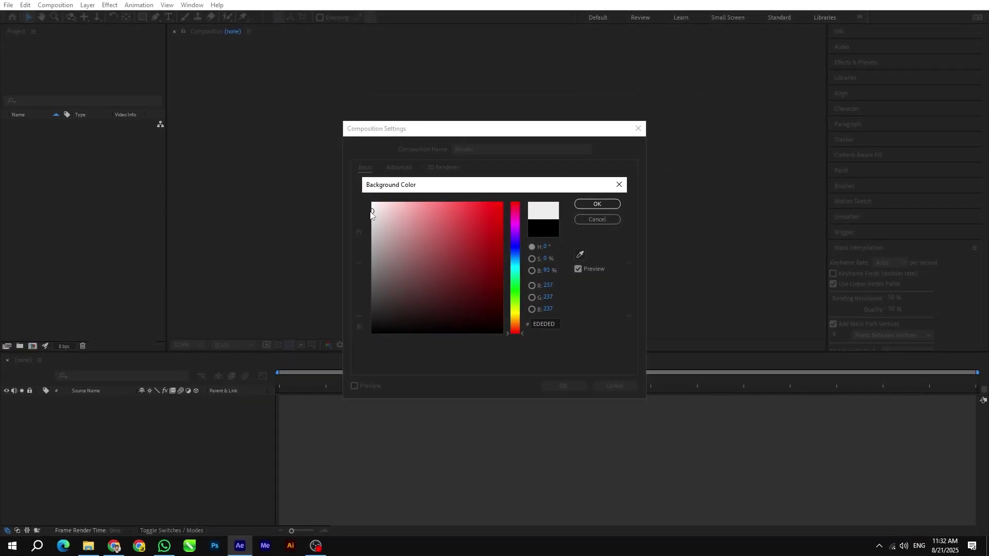
left_click(598, 204)
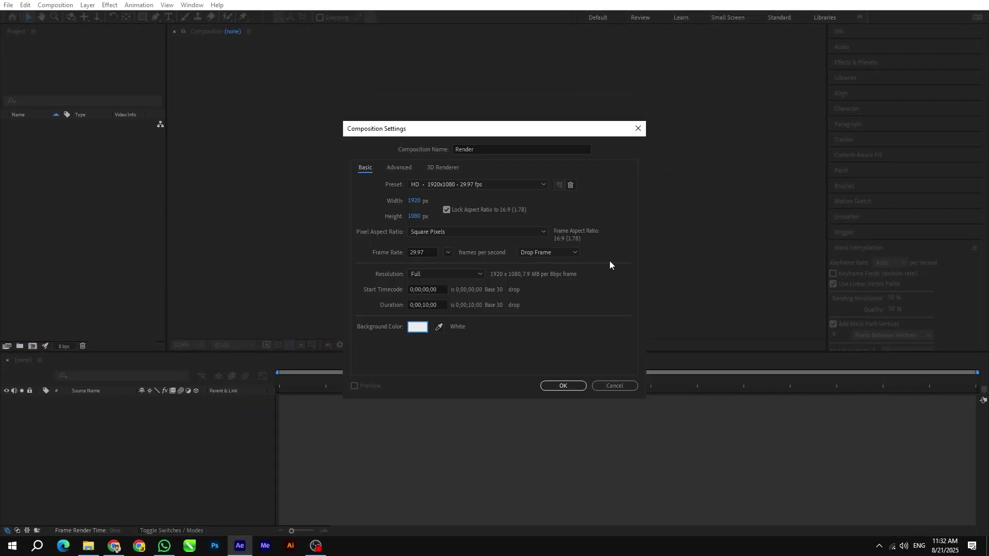
left_click(562, 386)
Step: Import black.png and LOGO.png into the project
right_click(115, 211)
mouse_move(142, 262)
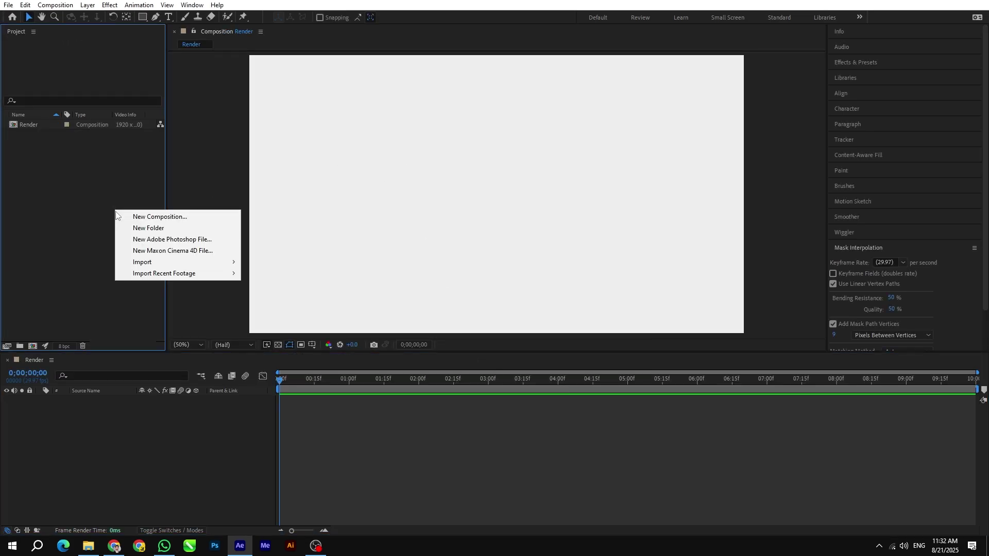
left_click(263, 259)
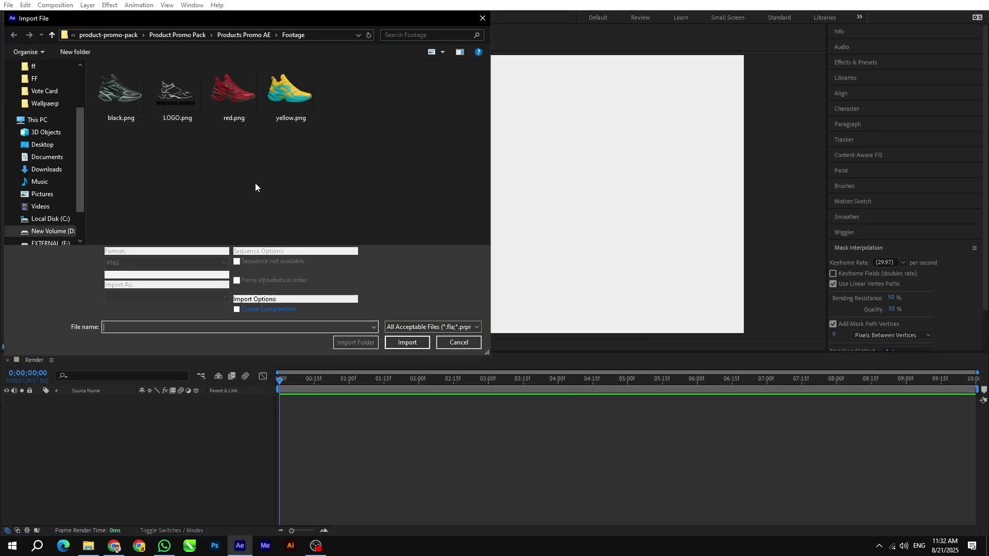
left_click(123, 103)
left_click(180, 98, "ctrl")
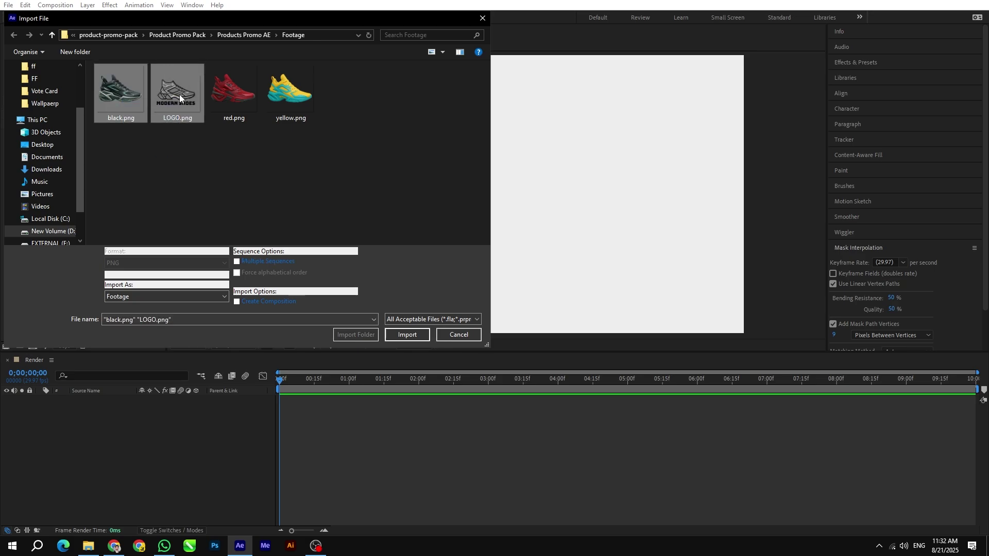
left_click(407, 335)
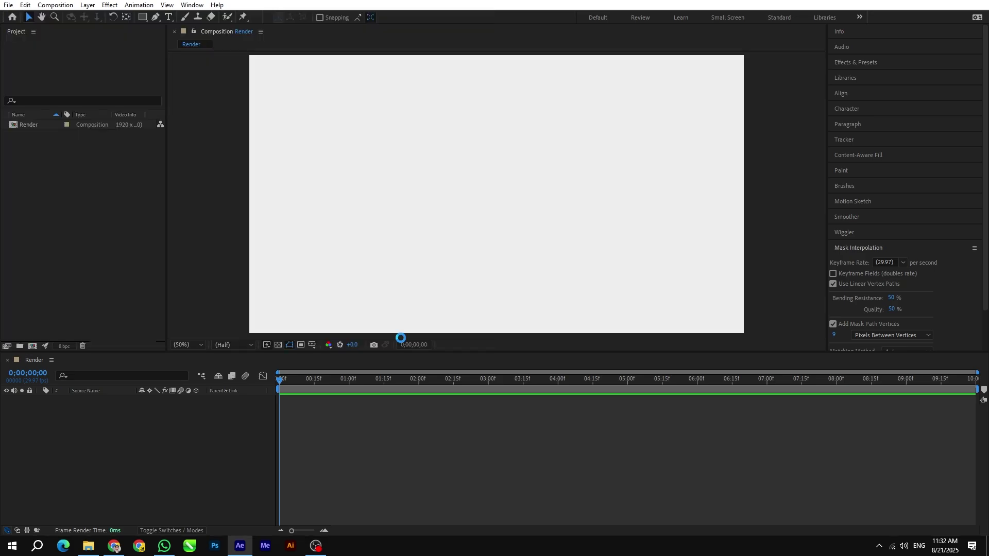
Step: Place black.png in the Render composition, nudged slightly lower
left_click(77, 224)
left_click_drag(38, 123, 480, 135)
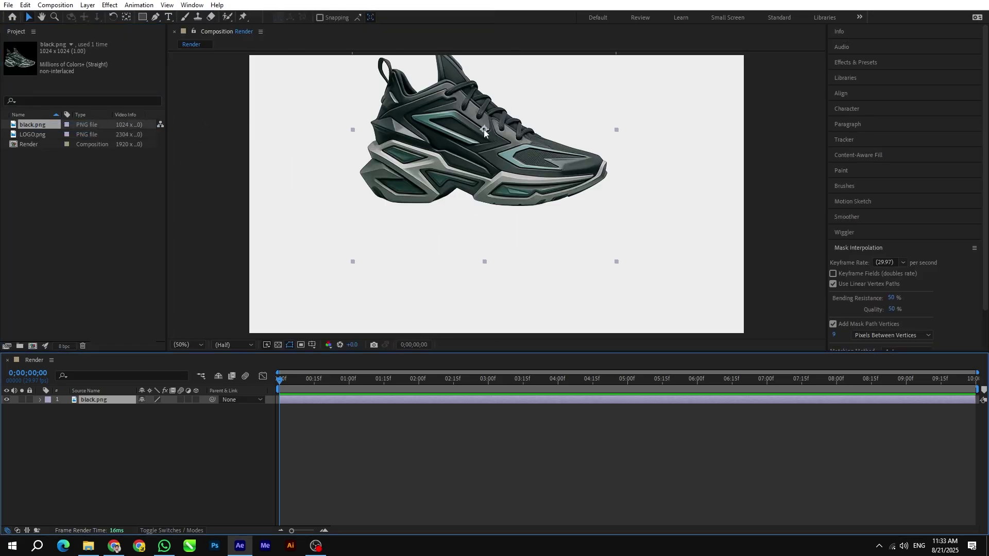
left_click_drag(495, 175, 495, 181)
left_click(197, 48)
Step: Draw a rectangle over the lower composition, filled with the shoe's sampled teal colour
left_click(143, 17)
scroll(350, 141, "down", 1)
left_click(326, 17)
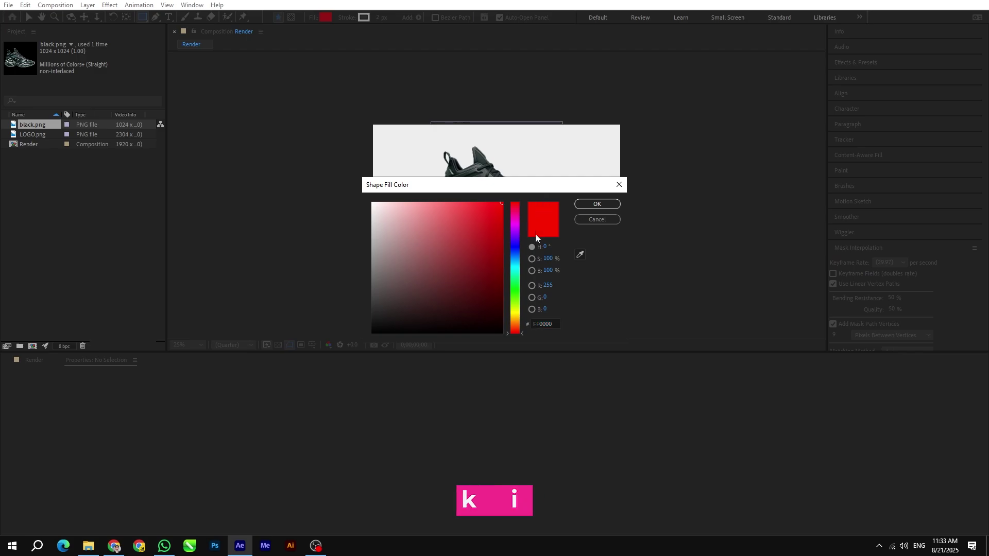
left_click_drag(526, 187, 526, 246)
left_click(580, 314)
left_click(541, 203)
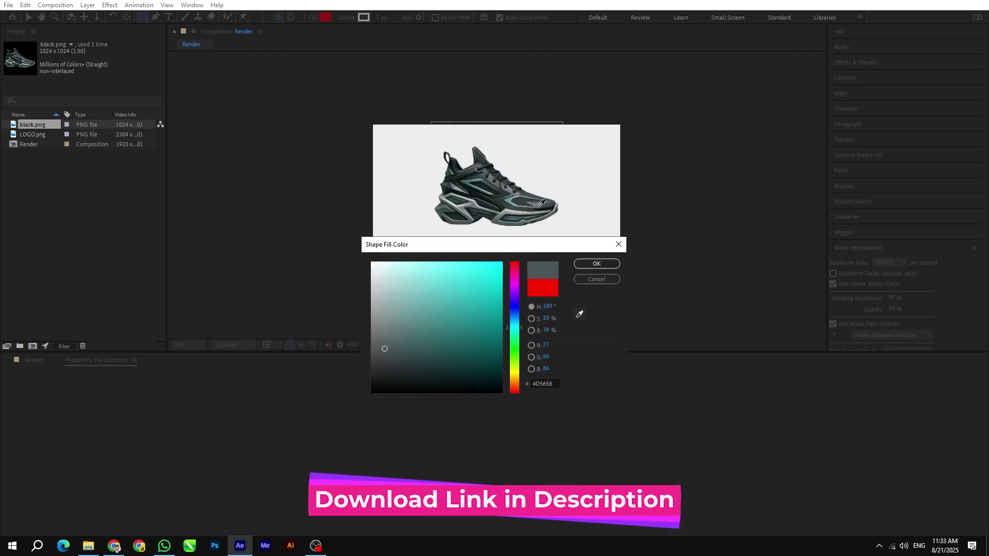
left_click(597, 264)
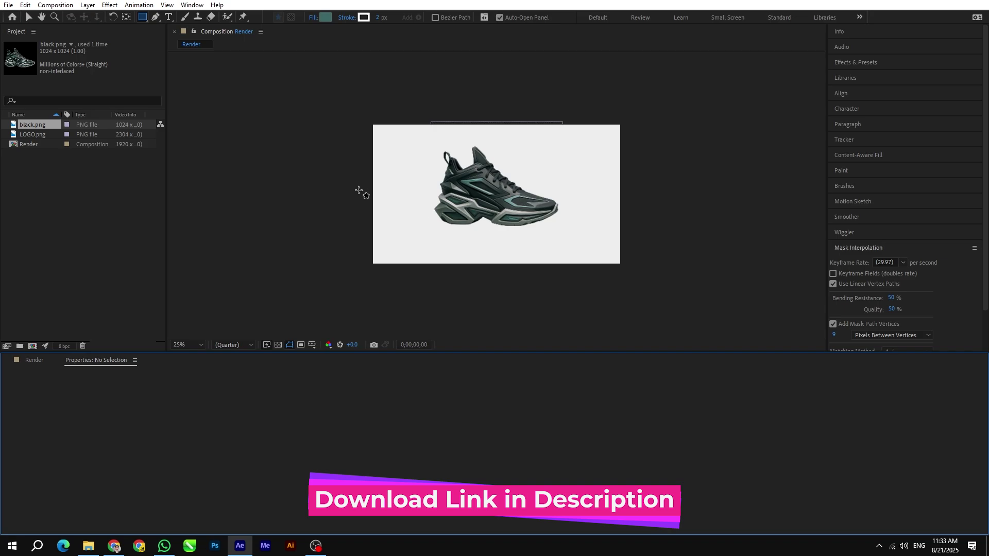
mouse_move(359, 191)
left_mouse_down()
mouse_move(655, 276)
mouse_move(682, 273)
left_mouse_up()
left_click(28, 20)
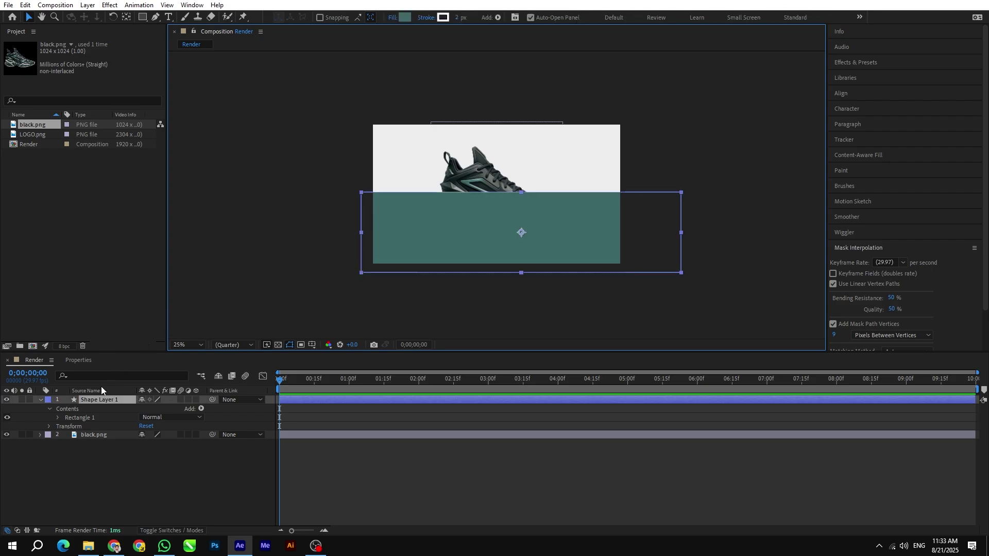
Step: Set the teal rectangle's rotation to −17°
key("r")
left_click(149, 409)
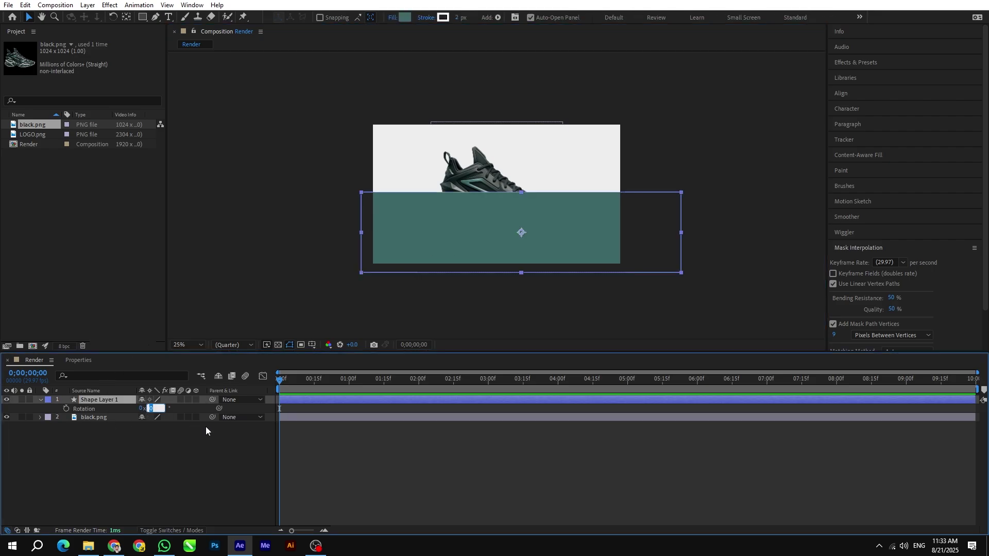
type("-17")
key("Return")
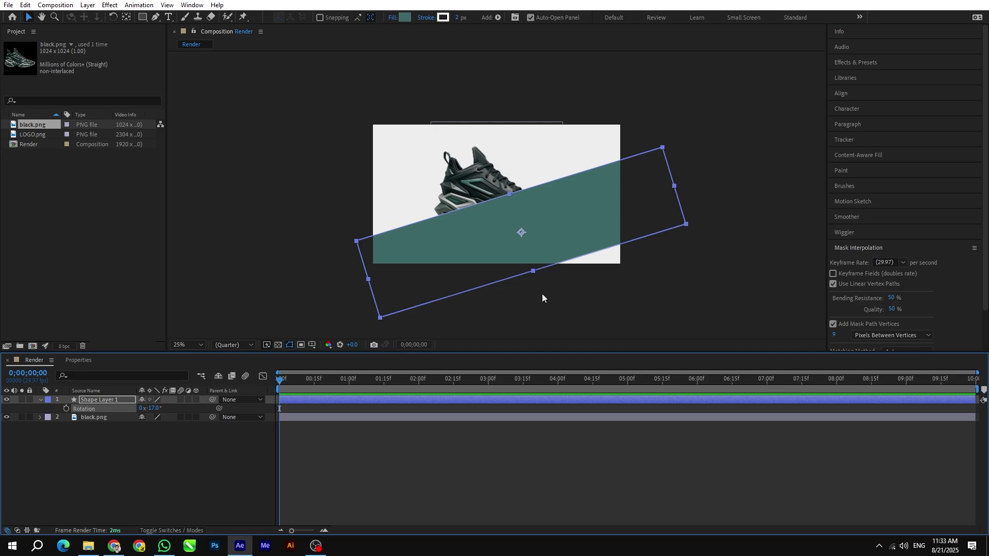
Step: Enlarge and reposition the rectangle, then move the shoe layer above it
left_click_drag(534, 272, 545, 310)
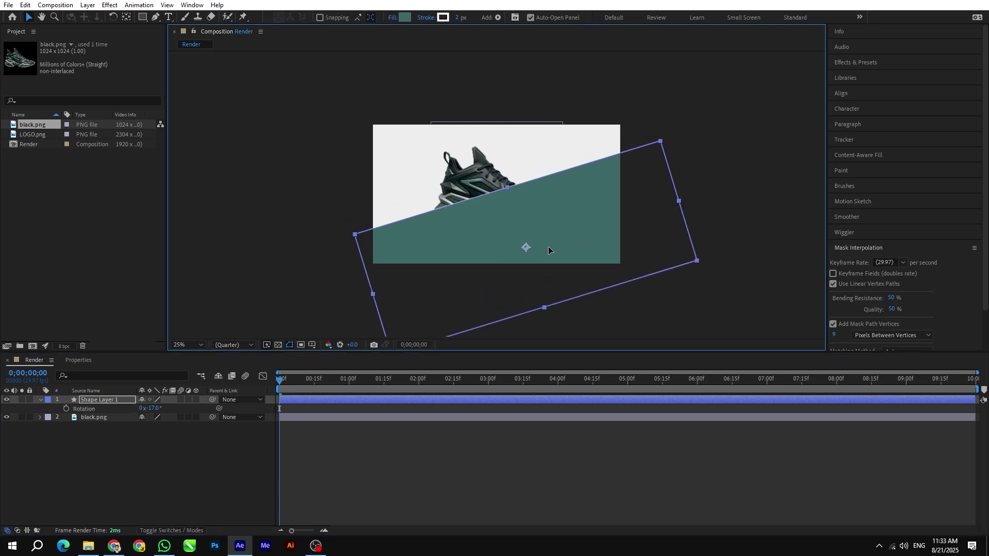
left_click_drag(548, 247, 539, 259)
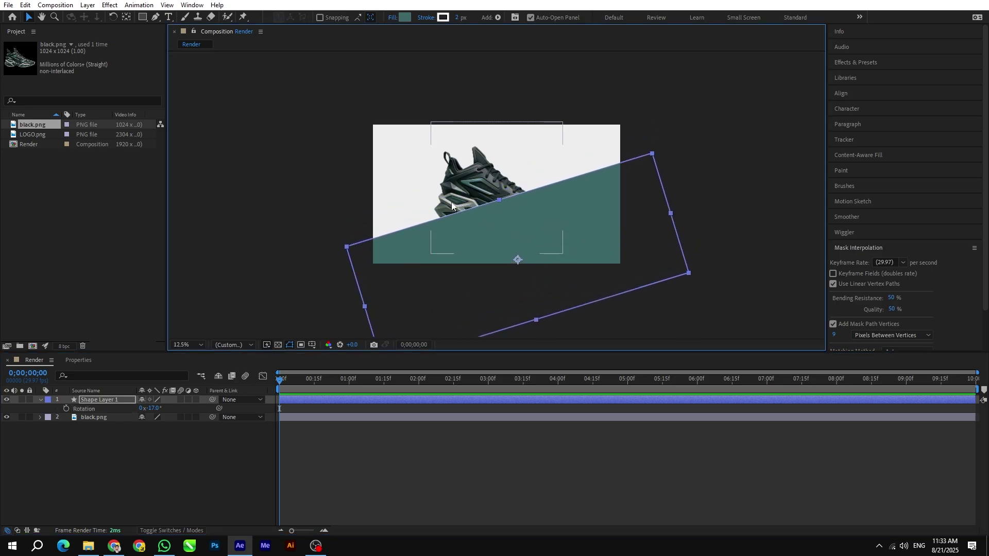
scroll(452, 204, "down", 1)
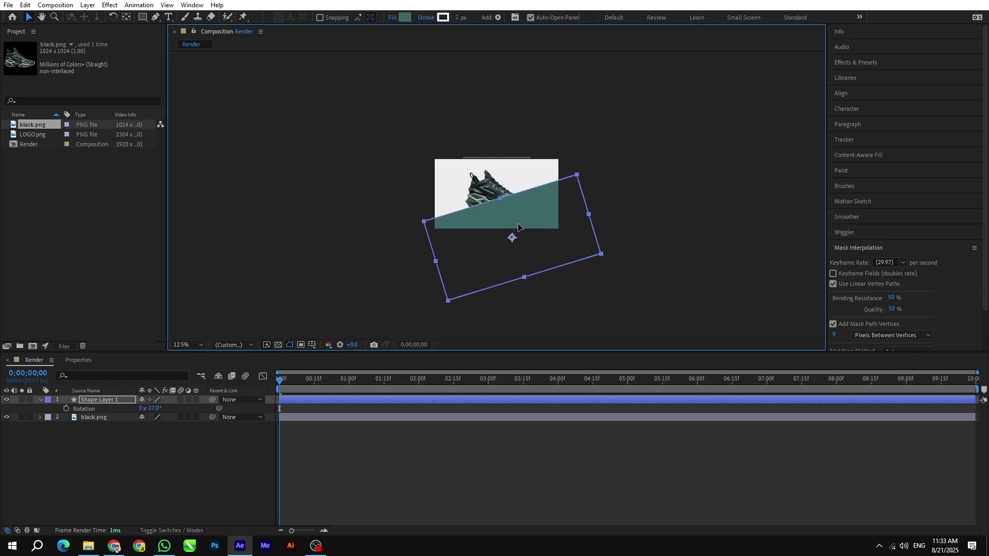
left_click_drag(520, 226, 515, 229)
left_click(620, 211)
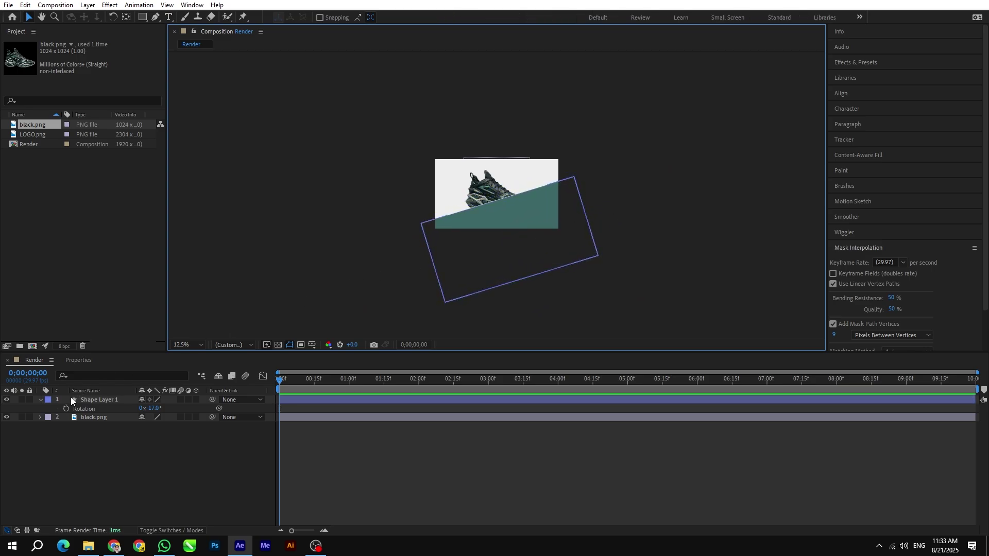
left_click_drag(99, 418, 98, 398)
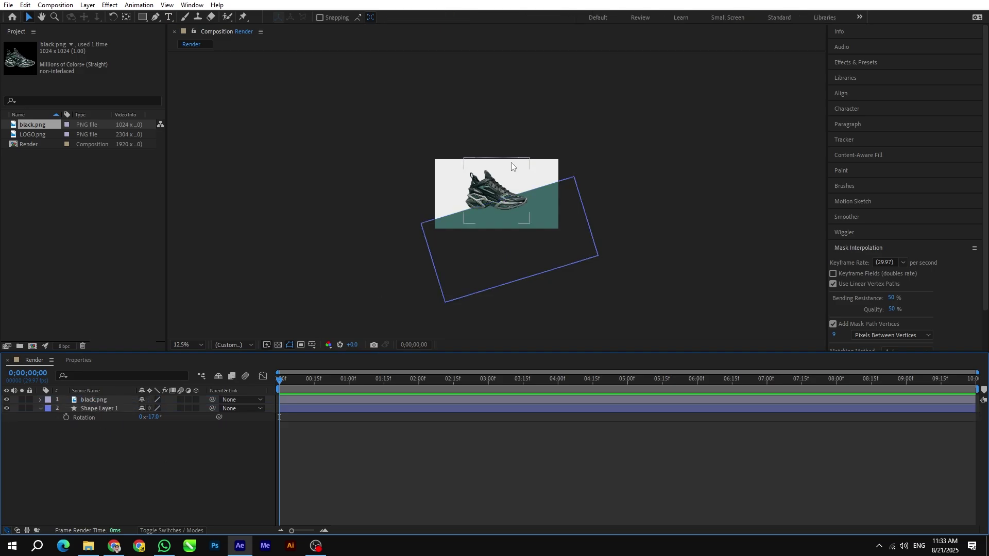
scroll(511, 162, "up", 1)
left_click(461, 192)
Step: Pre-compose the shoe as 'Media Placeholder', moving all attributes into it
right_click(123, 405)
left_click(163, 371)
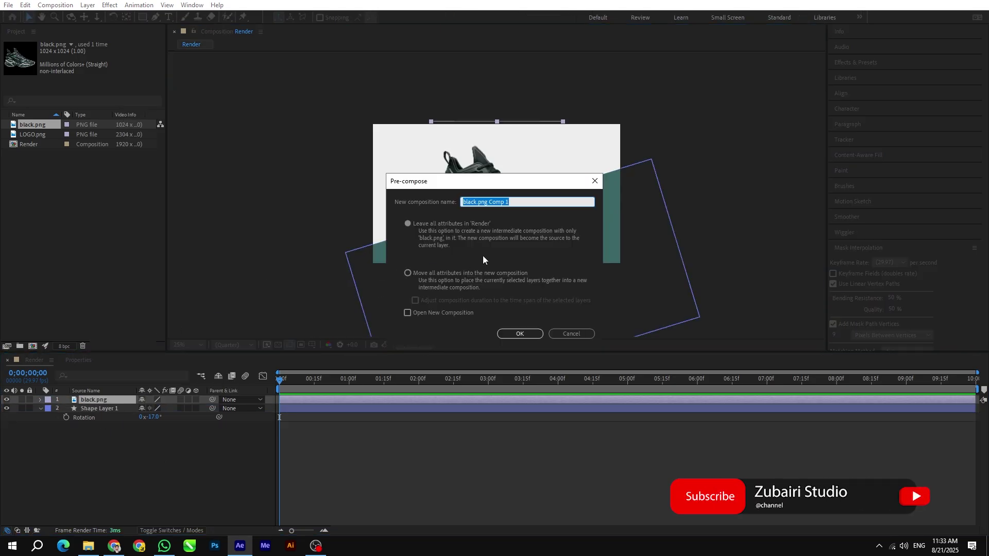
type("Media Placeholder")
left_click(459, 272)
left_click(522, 333)
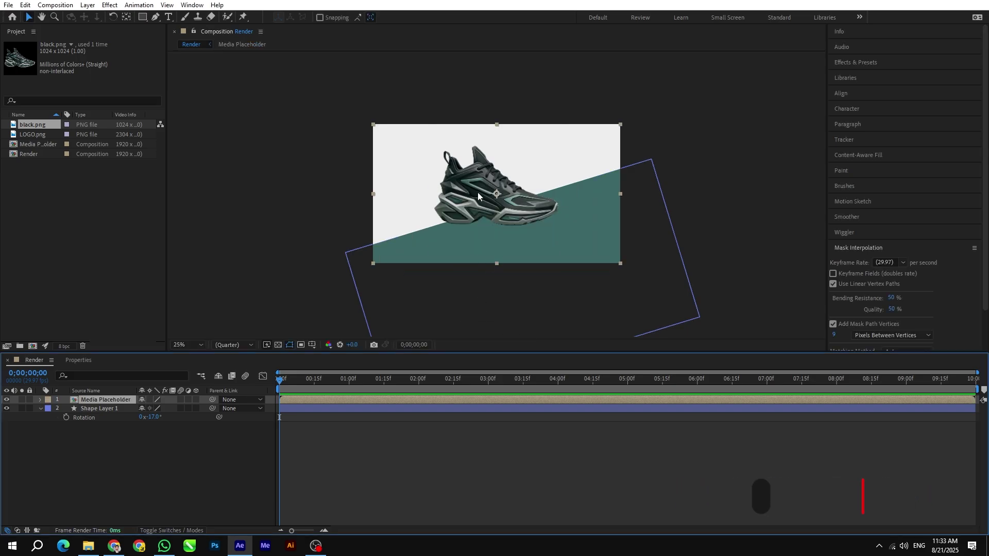
Step: Rotate Media Placeholder to −17° to match the teal shape
key("r")
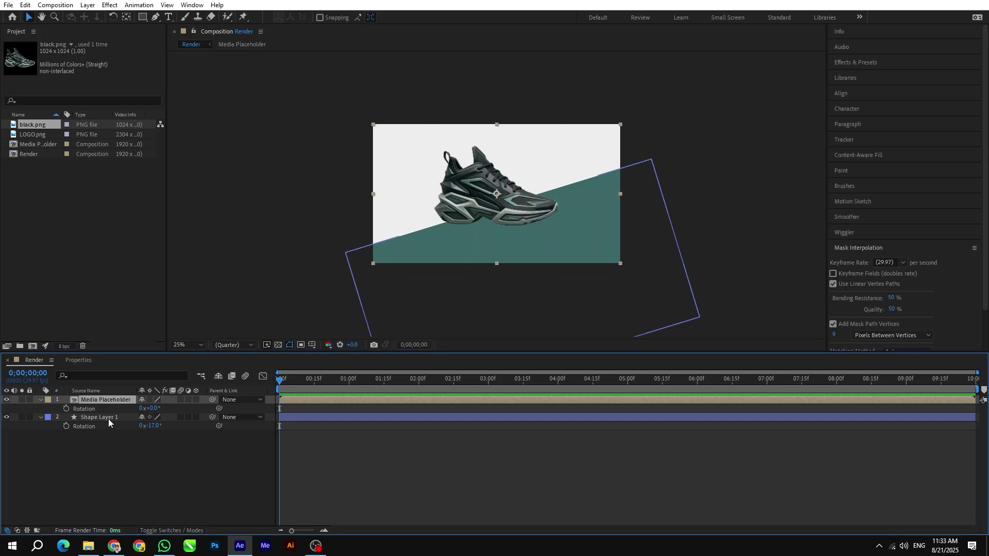
left_click(152, 408)
type("-17")
key("Return")
scroll(538, 179, "up", 2)
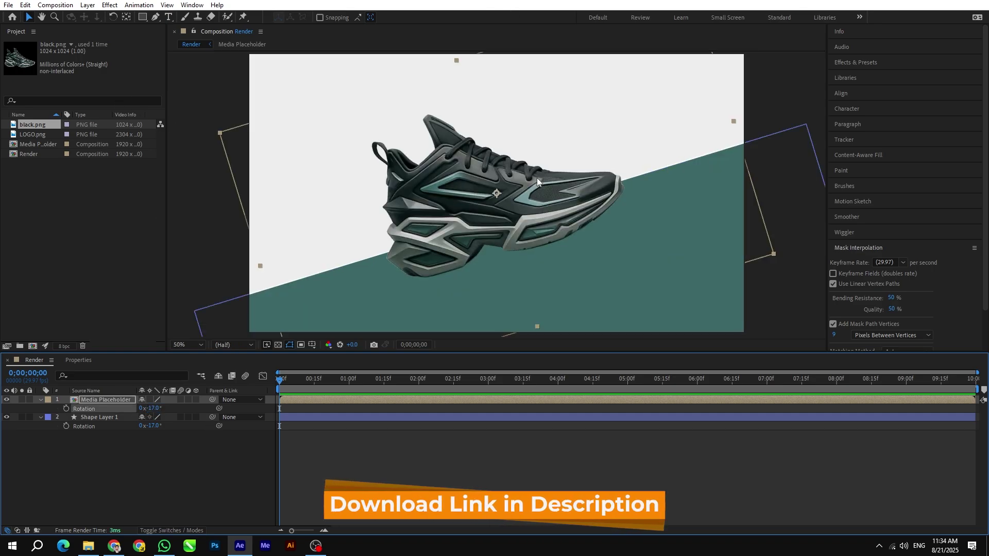
scroll(537, 177, "down", 2)
left_click(302, 291)
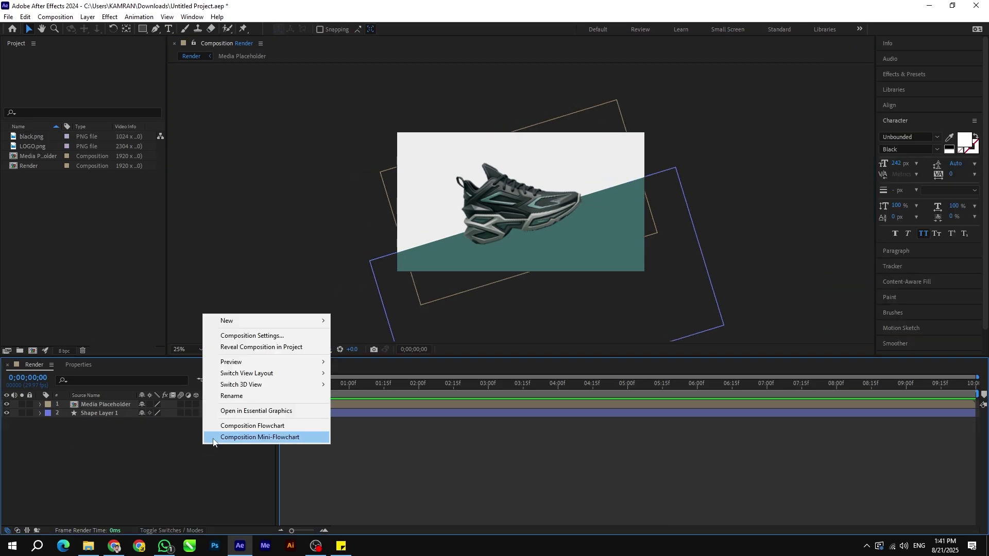
Step: Add a text layer with the pasted headline STEP INTO THE FUTURE on three lines
mouse_move(266, 321)
left_click(363, 335)
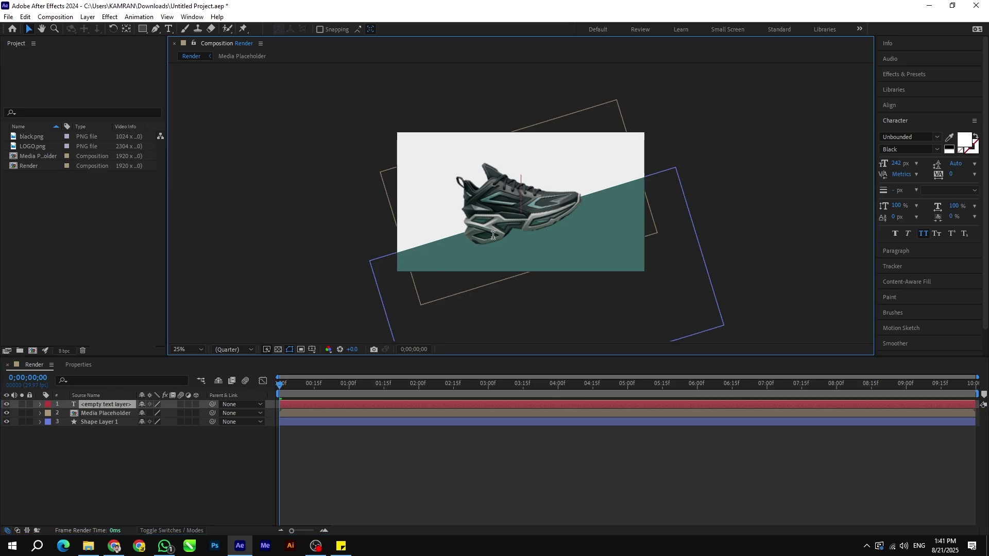
key("ctrl+v")
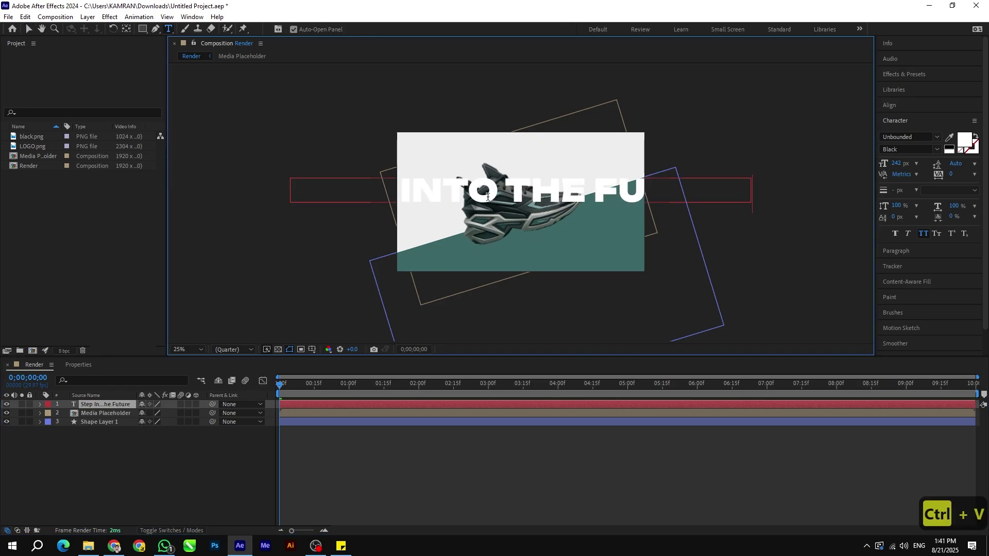
left_click(406, 191)
key("Return")
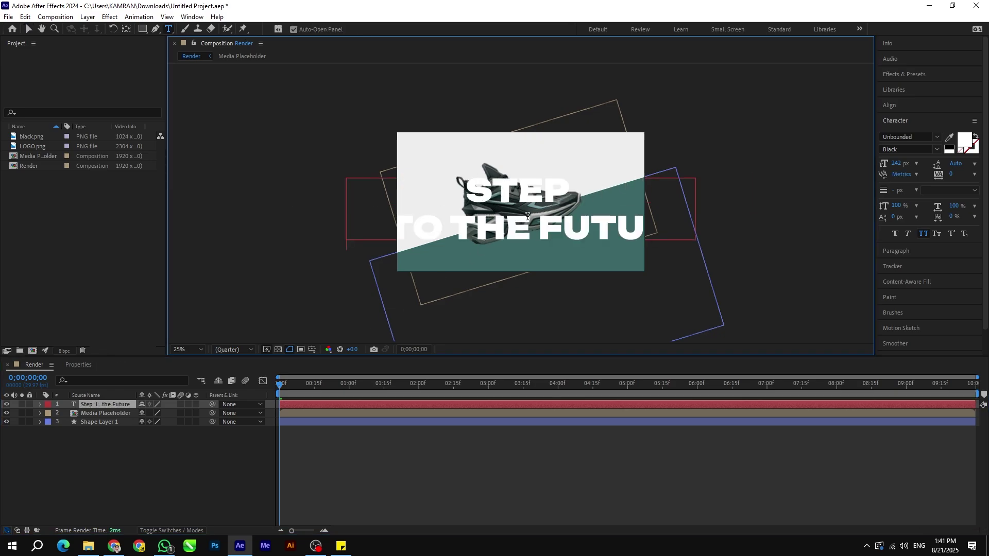
key("Return")
left_click(30, 29)
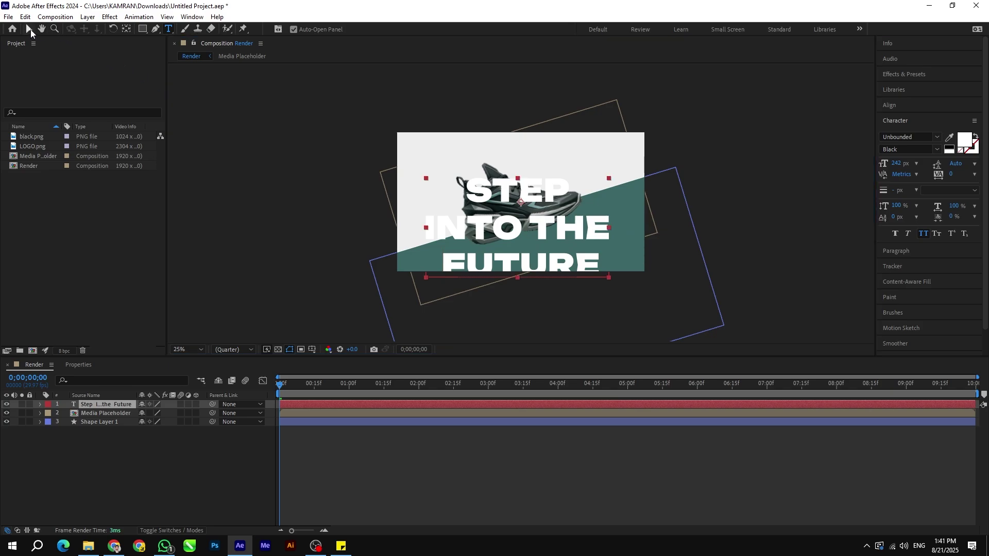
Step: Rotate the headline text layer to −17°
key("r")
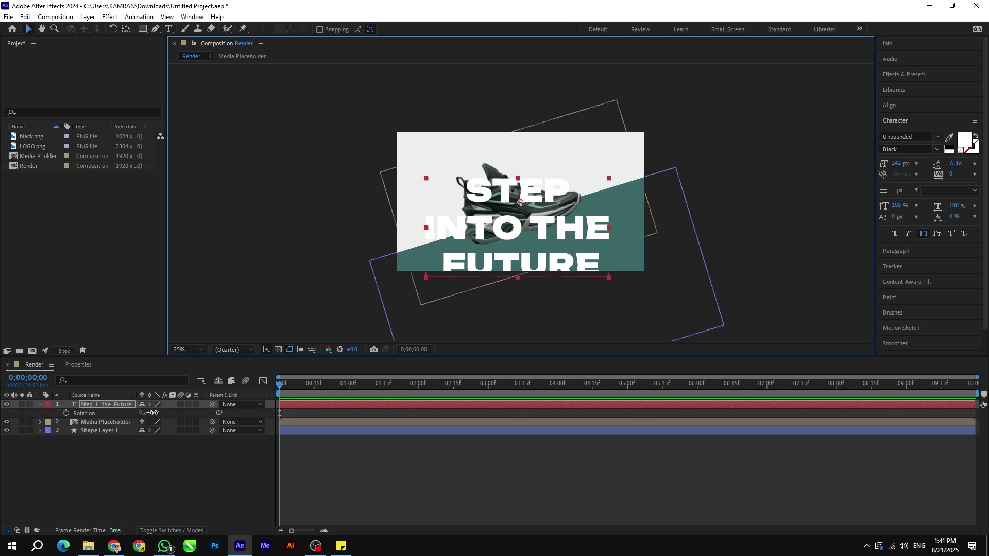
left_click(155, 412)
type("-17")
key("Return")
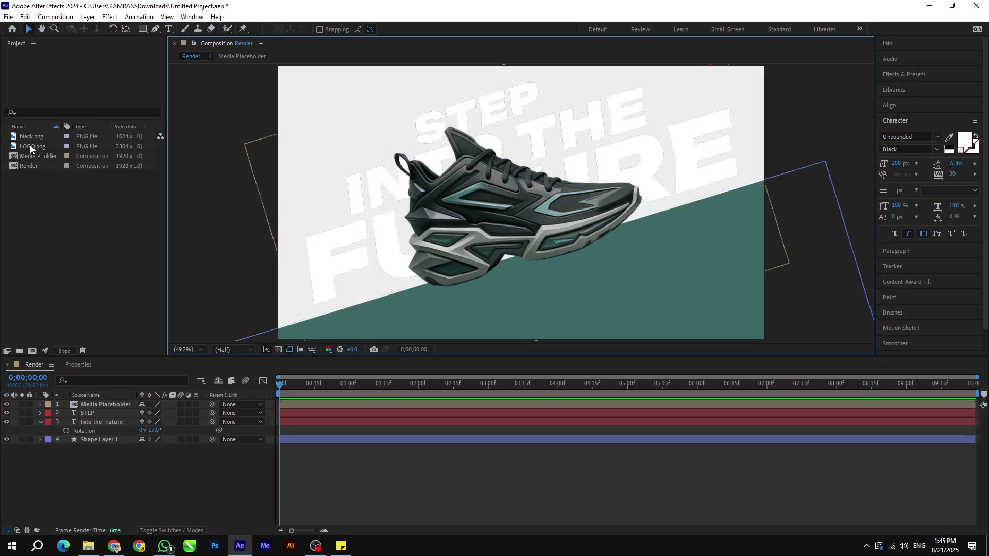
Step: Add LOGO.png to the comp at 10% scale in the top-left corner
left_click_drag(29, 146, 329, 114)
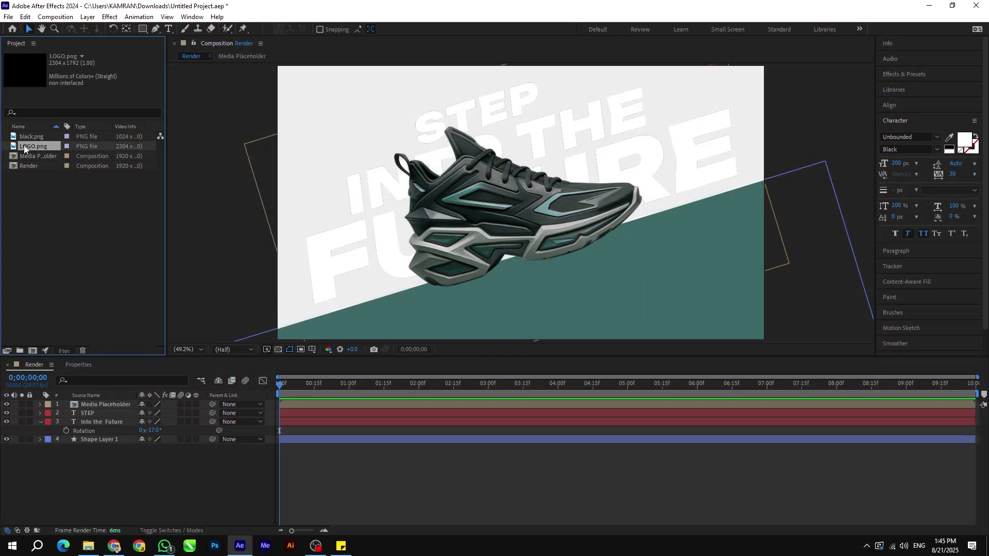
type("s")
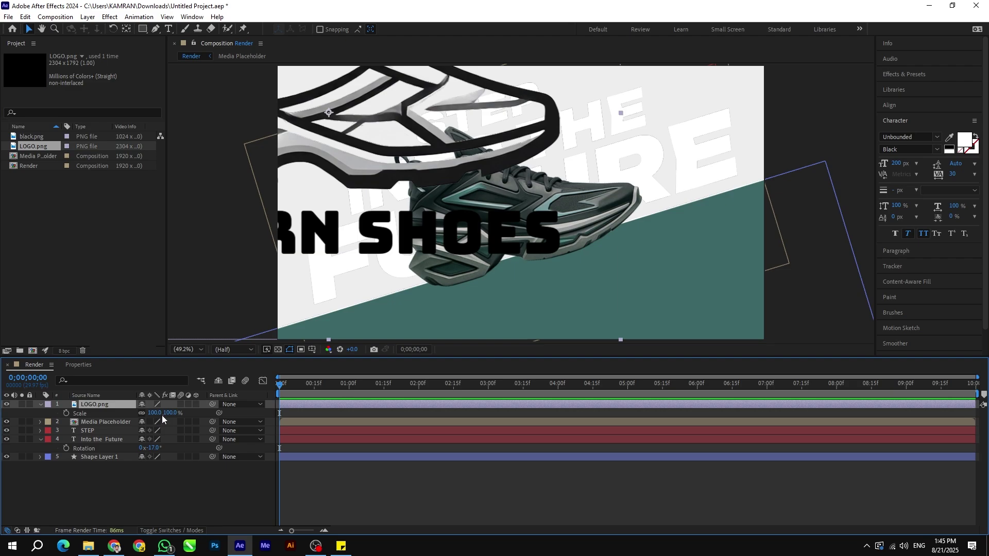
type("10")
key("Return")
left_click_drag(345, 128, 345, 118)
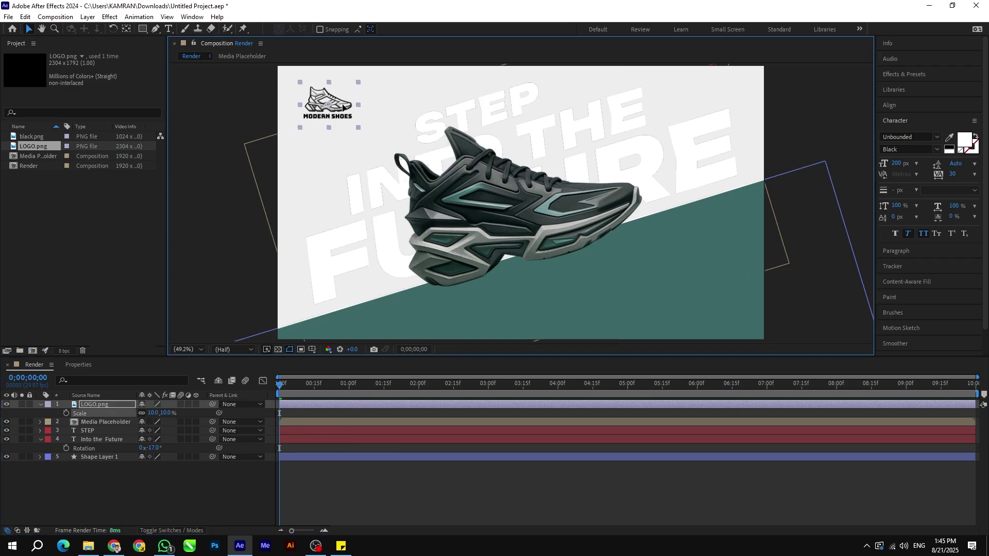
Step: Pre-compose the logo layer into a composition named Logo
right_click(120, 405)
left_click(162, 349)
type("Logo")
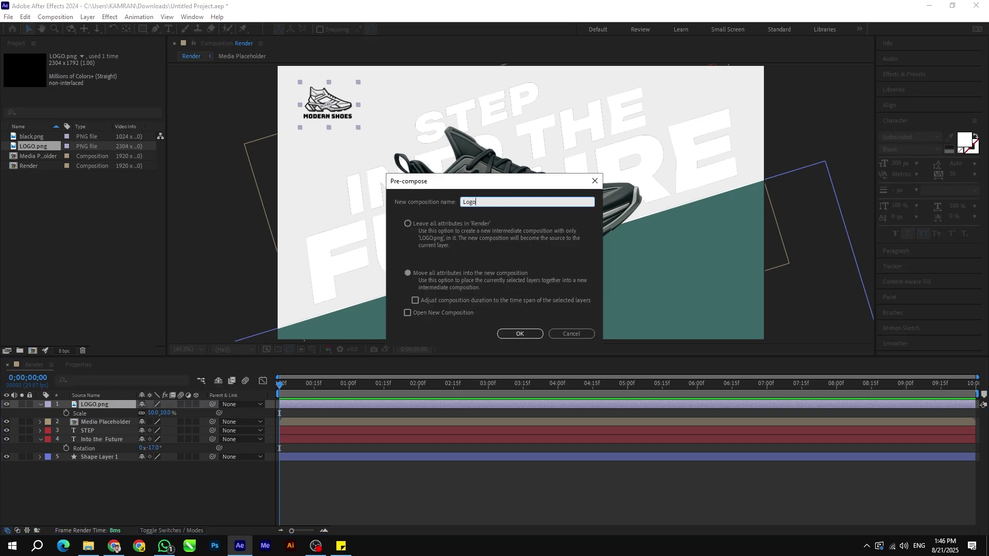
key("Return")
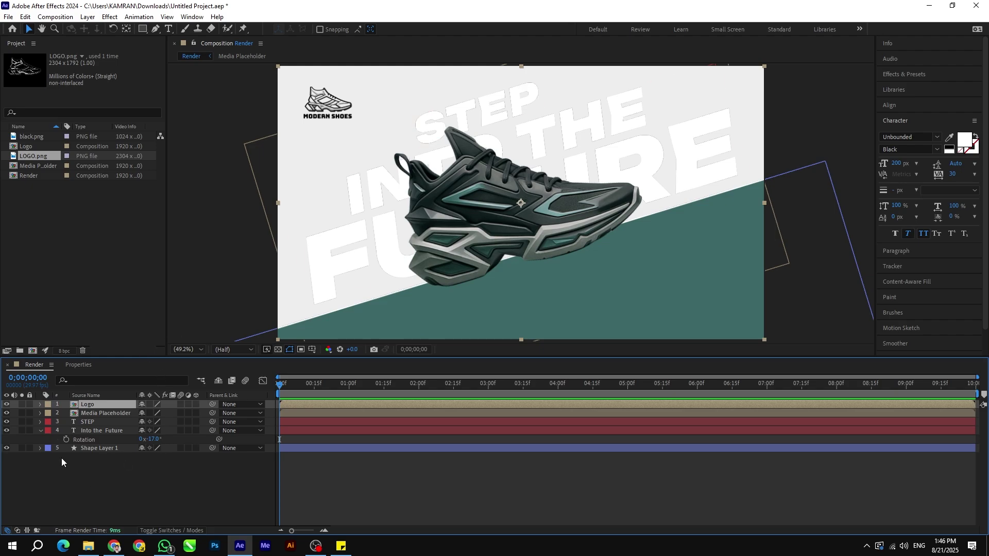
Step: Paste the tagline THE FUTURE WON'T WAIT. STEP IN as a new text layer
left_click(39, 430)
left_click(113, 487)
left_click(169, 29)
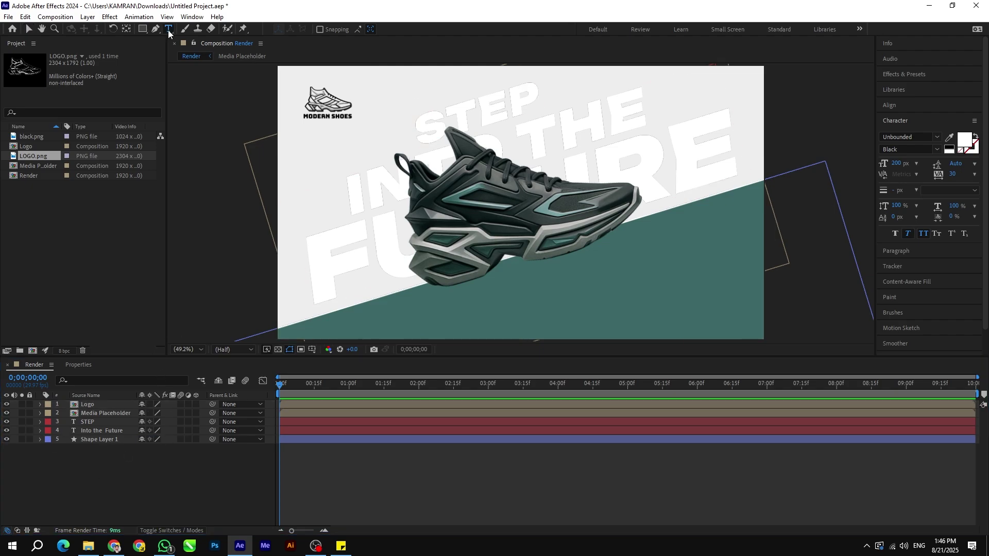
key("alt+Tab")
key("alt+Tab")
key("ctrl+v")
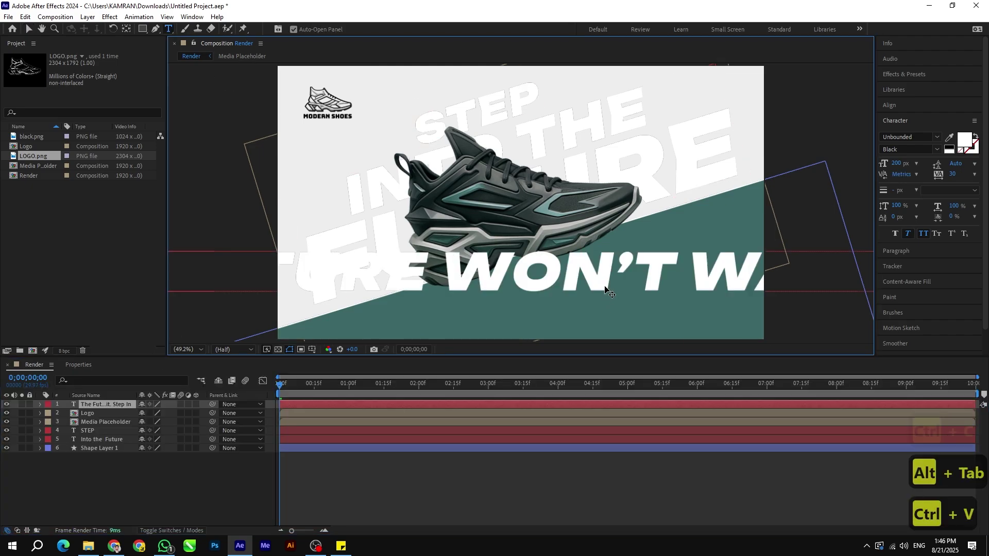
Step: Set the tagline to 30 px in the Zen Dots font
left_click(898, 163)
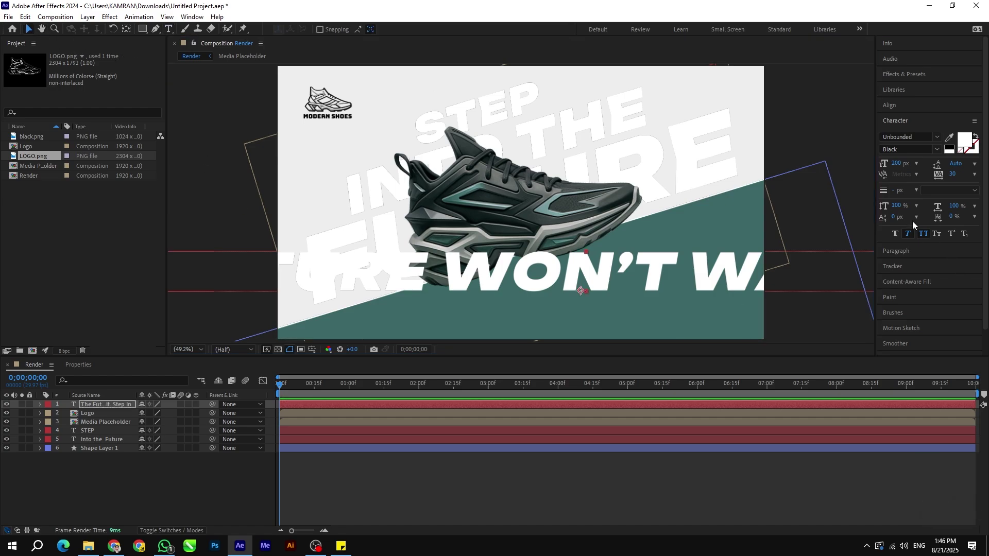
type("50")
key("Return")
type("30")
key("Return")
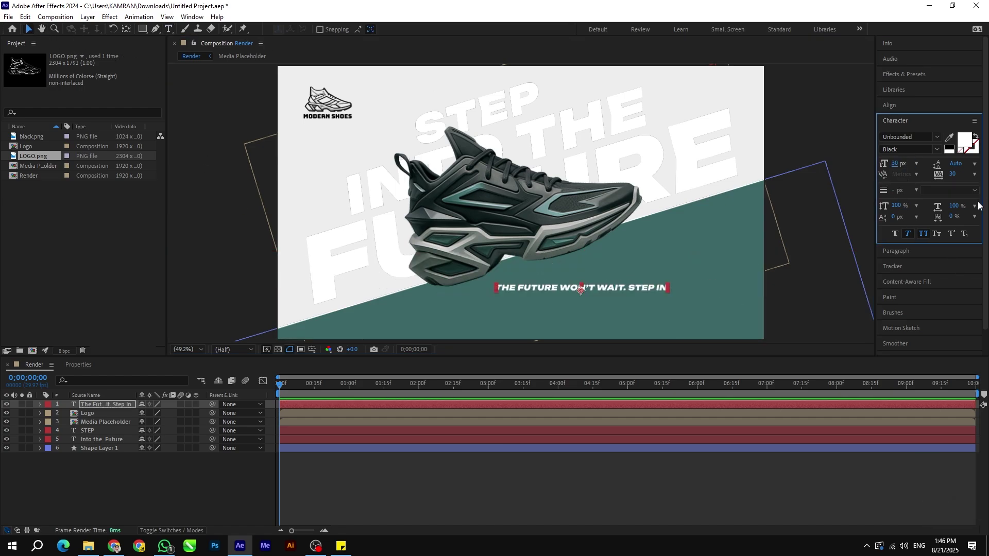
left_click(935, 137)
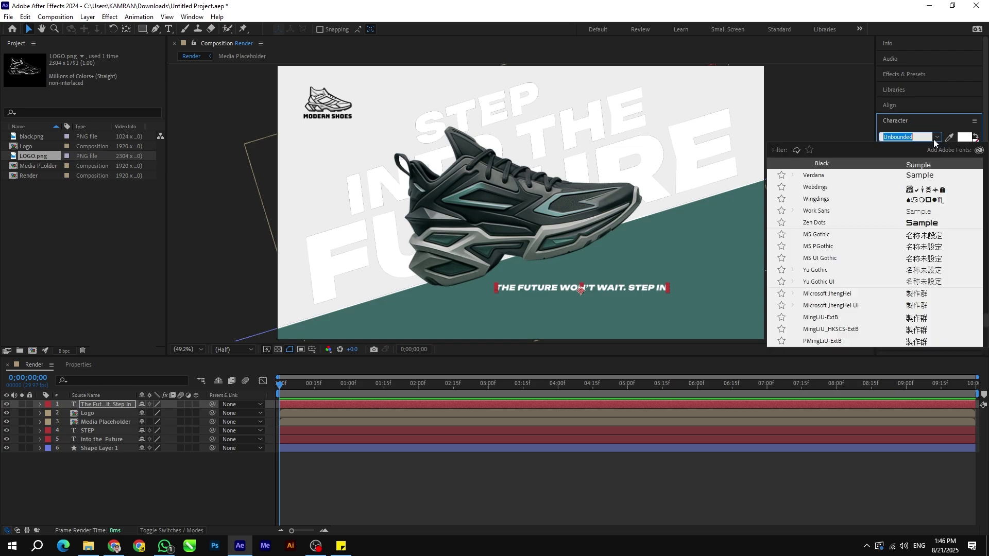
left_click(849, 223)
Step: Break the tagline onto two lines and rotate it −17°
double_click(609, 288)
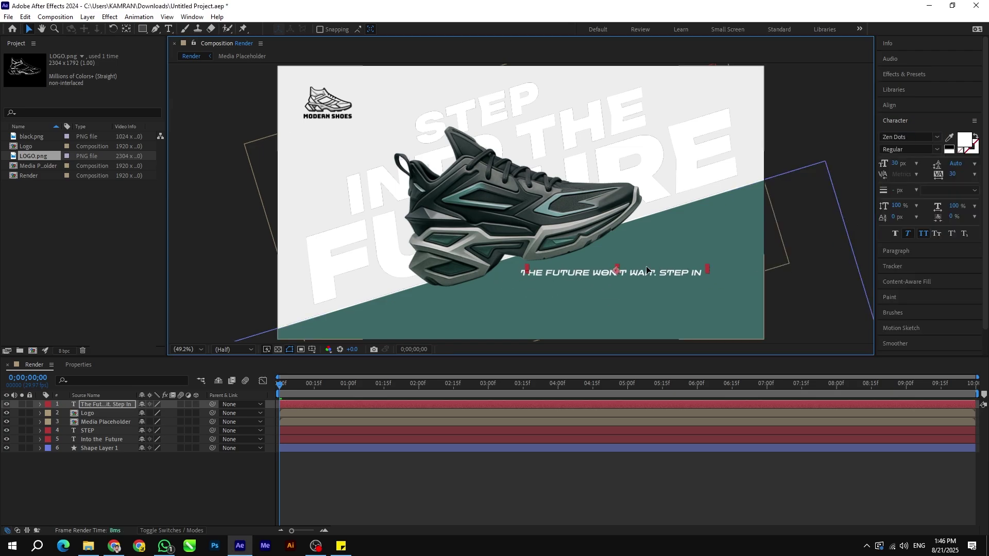
key("Return")
left_click(29, 29)
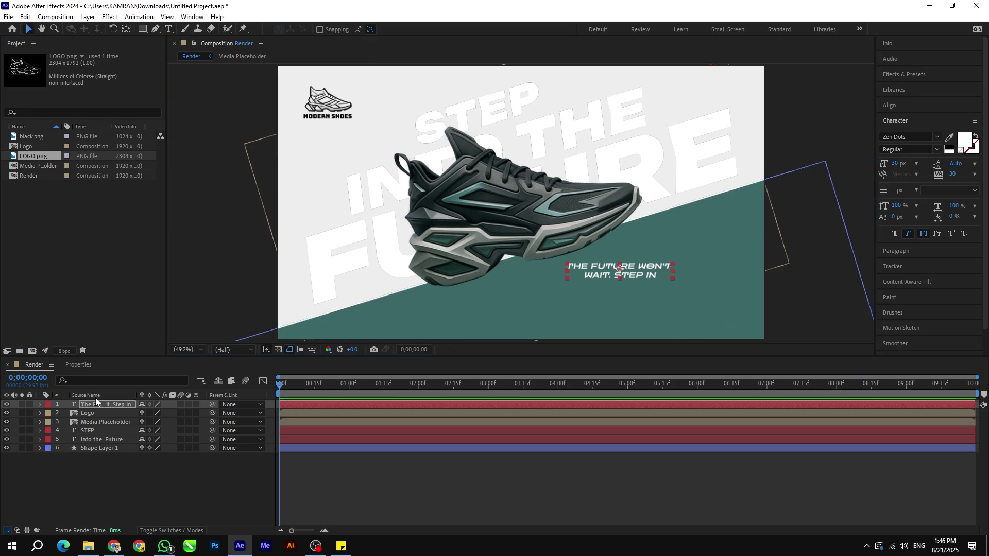
left_click(121, 403)
key("r")
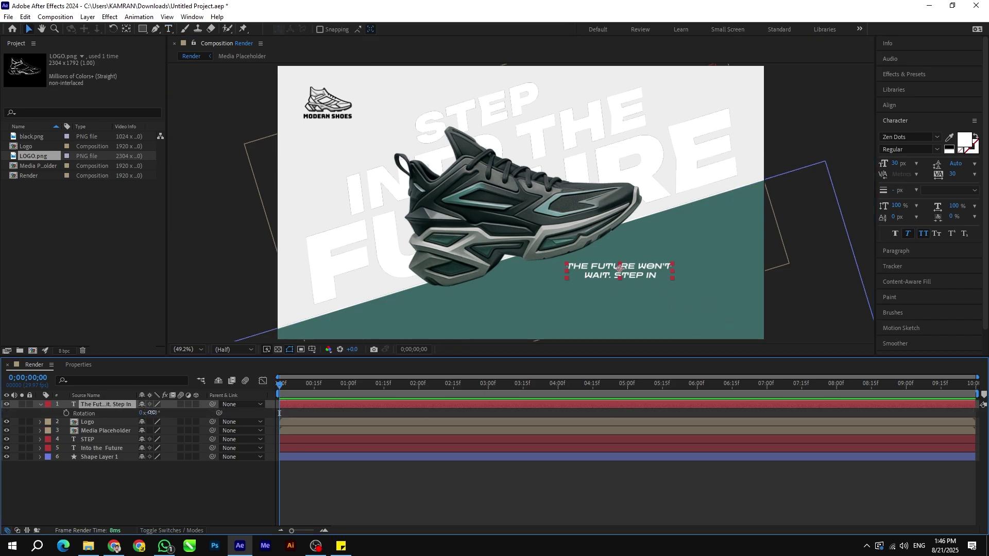
type("-")
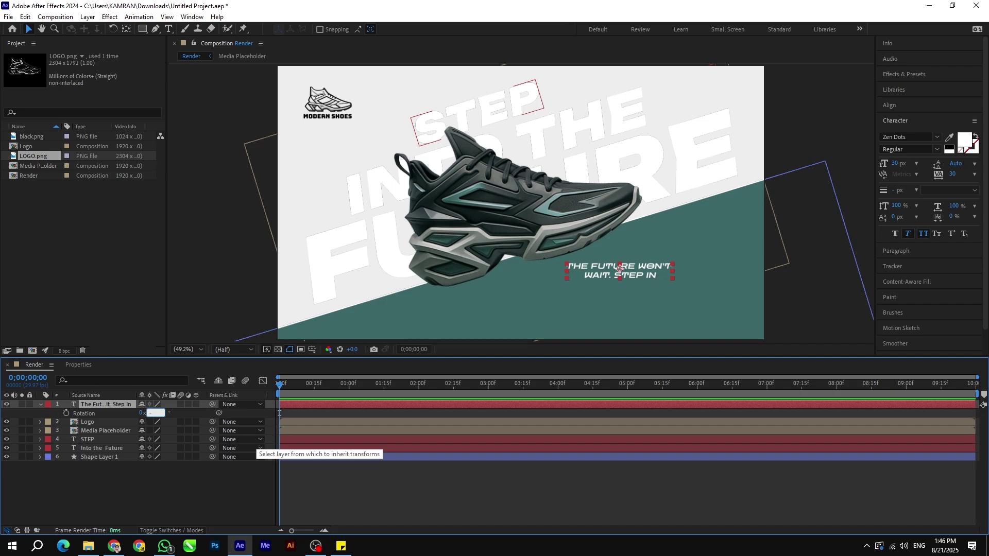
type("17")
key("Return")
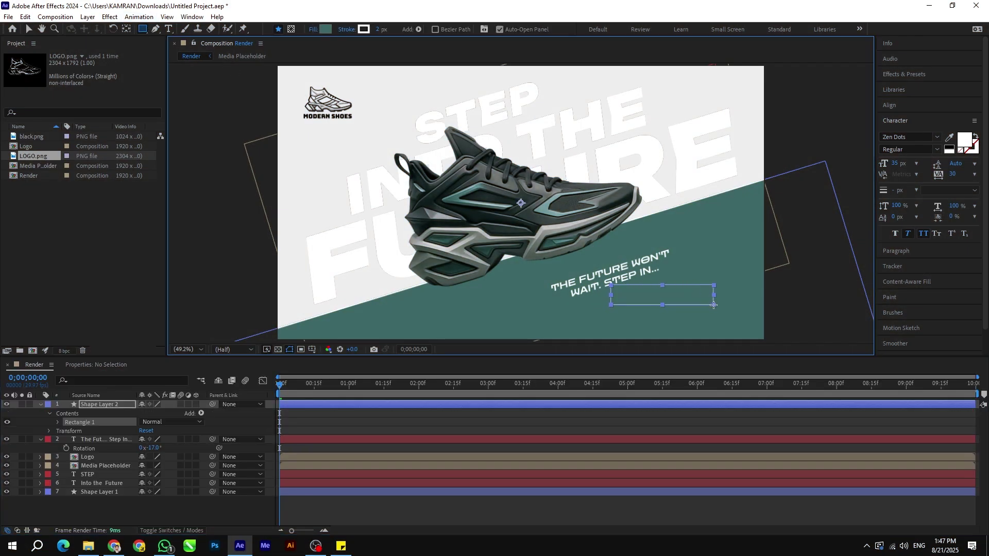
Step: Give the rectangle a bright saturated red fill
left_click(327, 29)
left_click(515, 267)
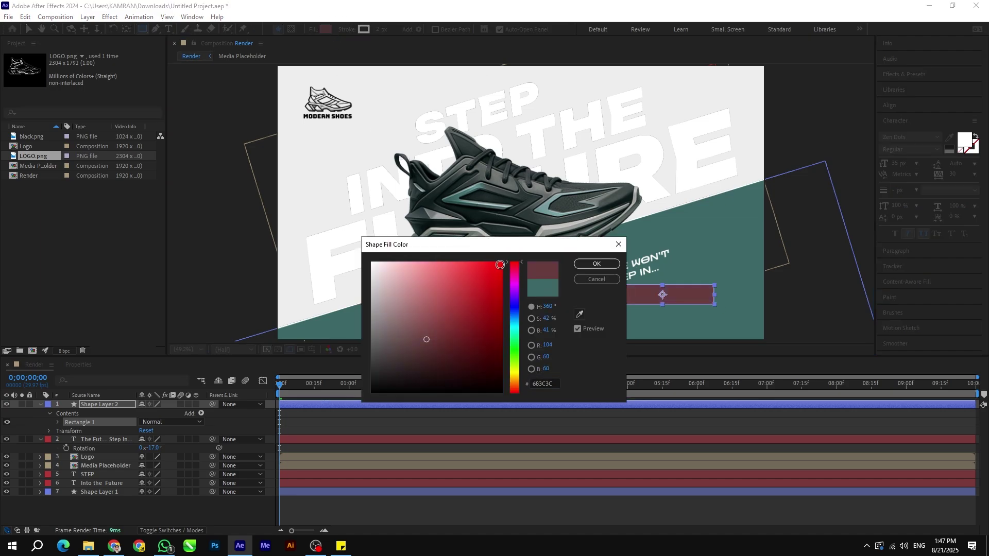
left_click_drag(427, 340, 501, 272)
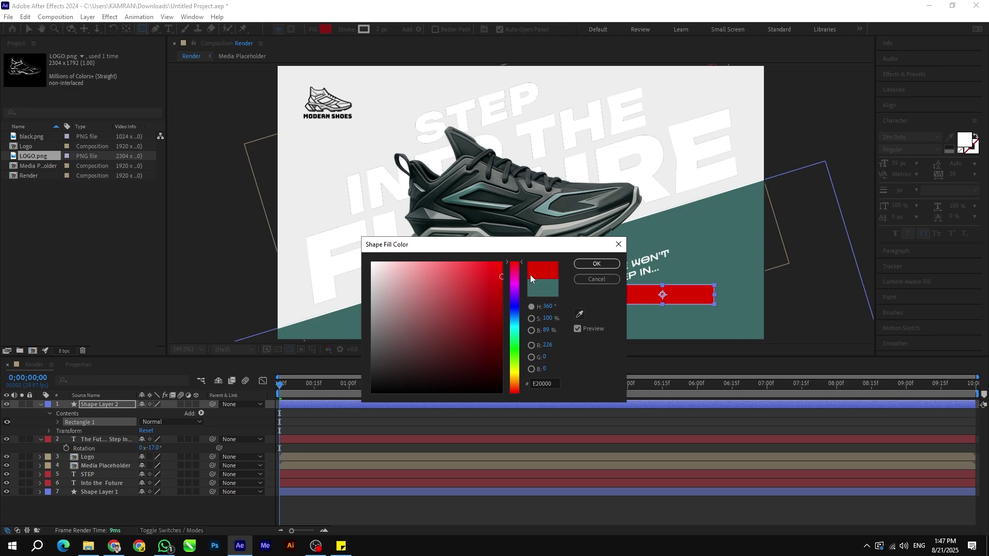
left_click(595, 264)
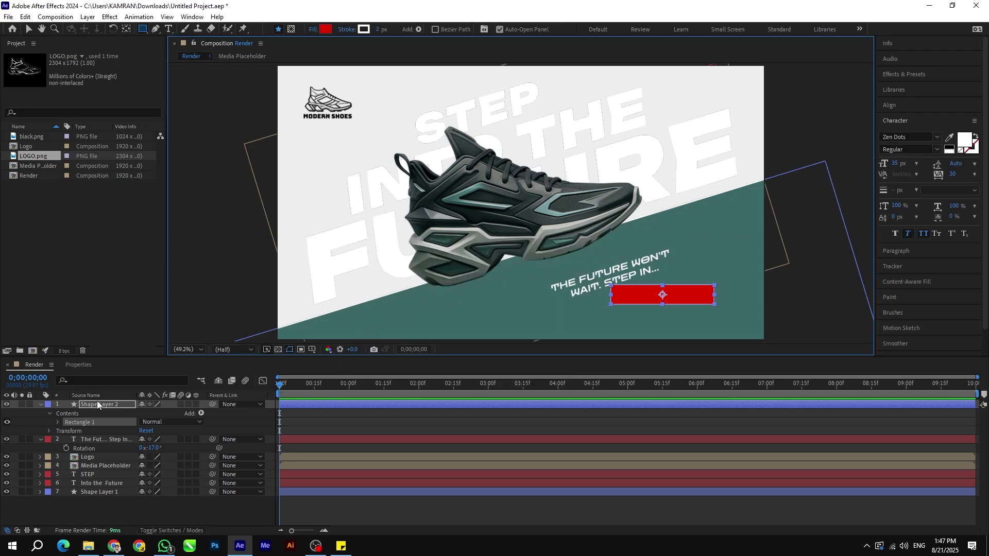
Step: Set the rectangle path roundness to 146 to make a pill shape
left_click(58, 423)
left_click(66, 430)
left_click_drag(143, 458, 159, 455)
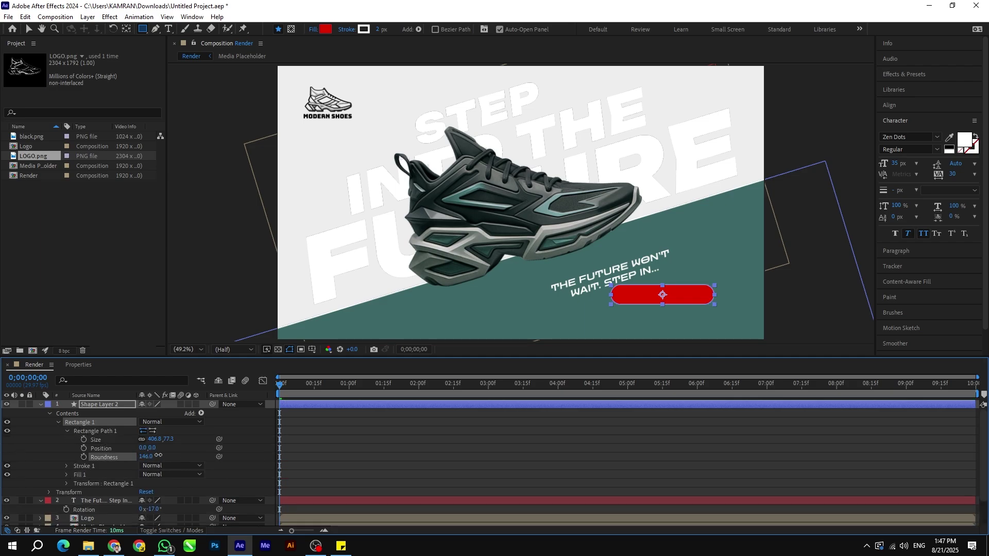
left_click(58, 422)
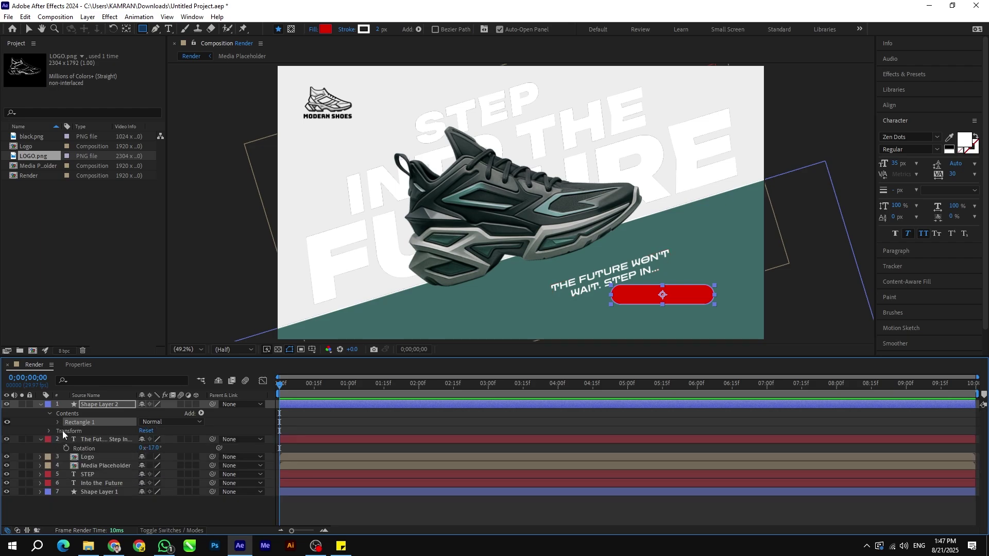
left_click(49, 413)
Step: Rotate the red pill −17° and place it just below the tagline
key("r")
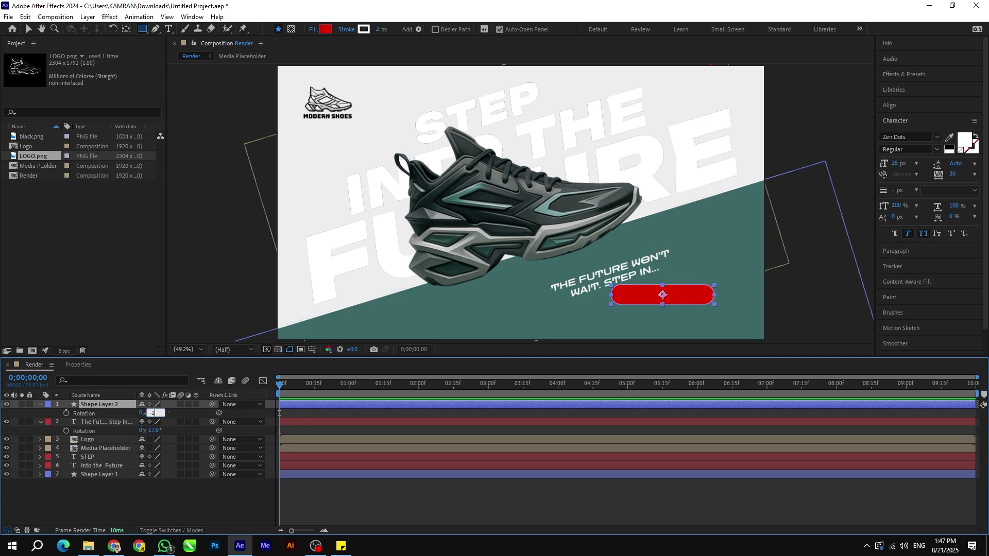
type("7")
key("Return")
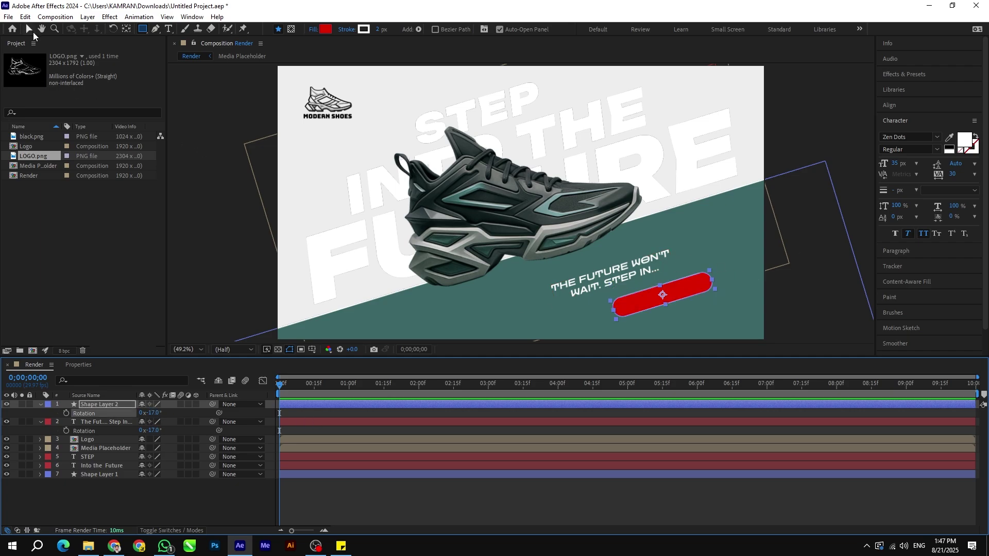
left_click_drag(681, 288, 683, 283)
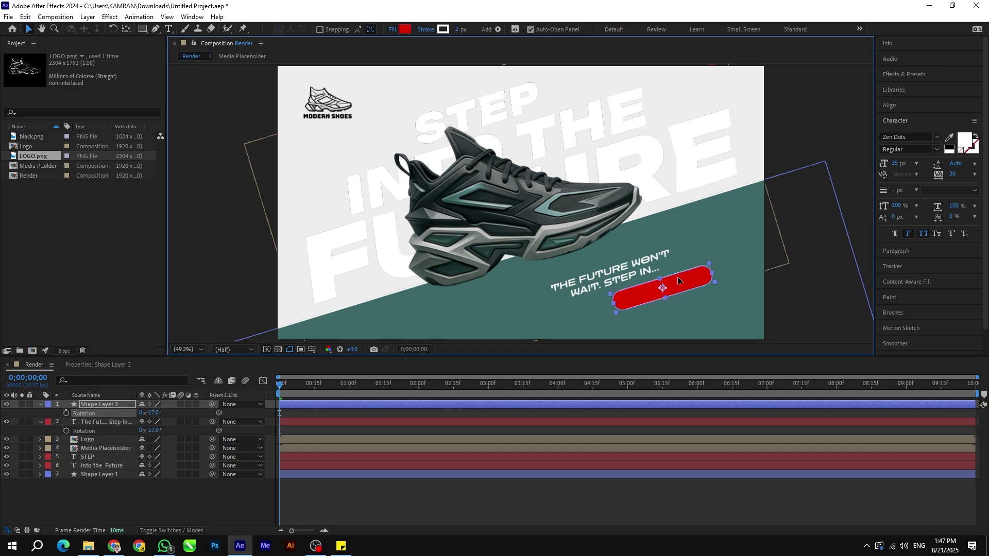
left_click(797, 290)
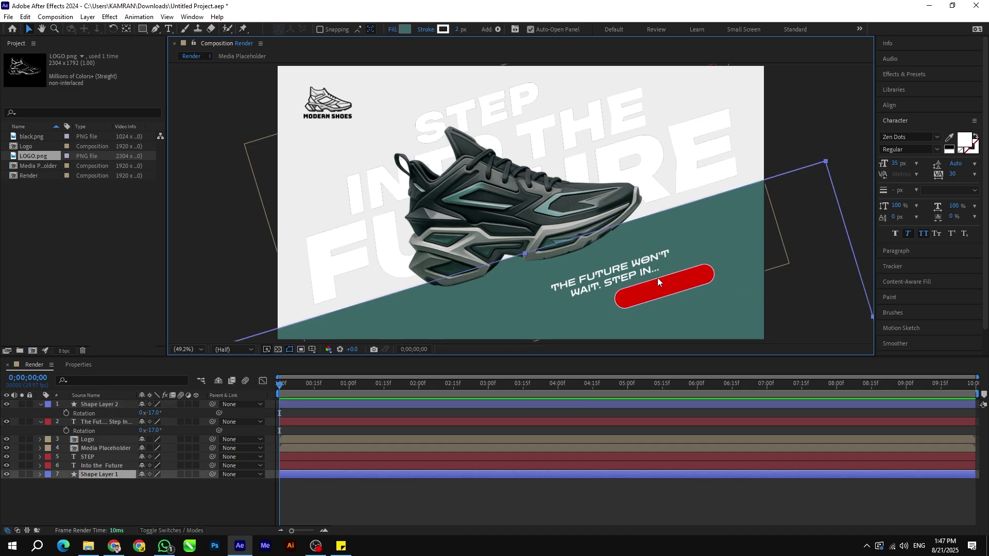
Step: Duplicate the tagline onto the red pill and change its text to ORDER NOW
left_click(644, 265)
key("ctrl+d")
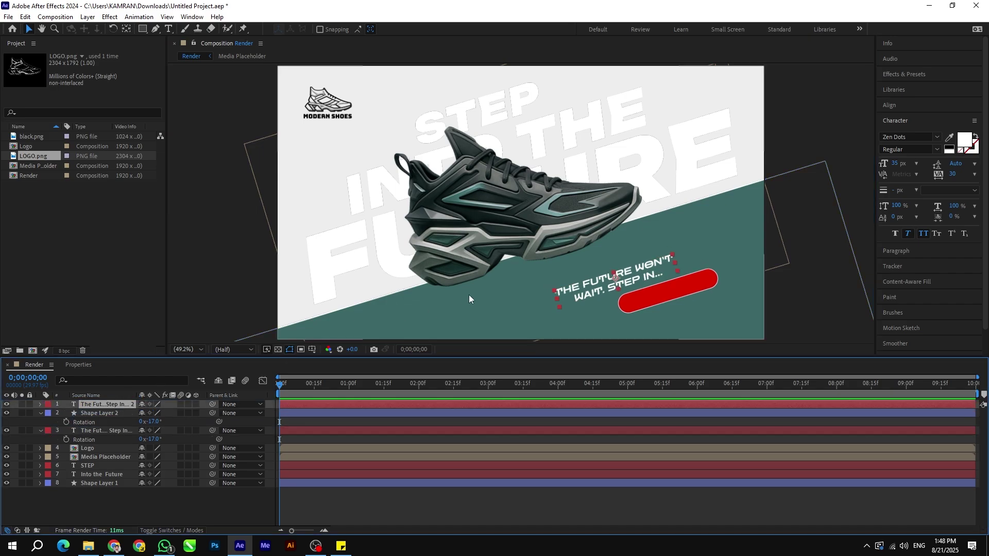
left_click_drag(590, 289, 621, 303)
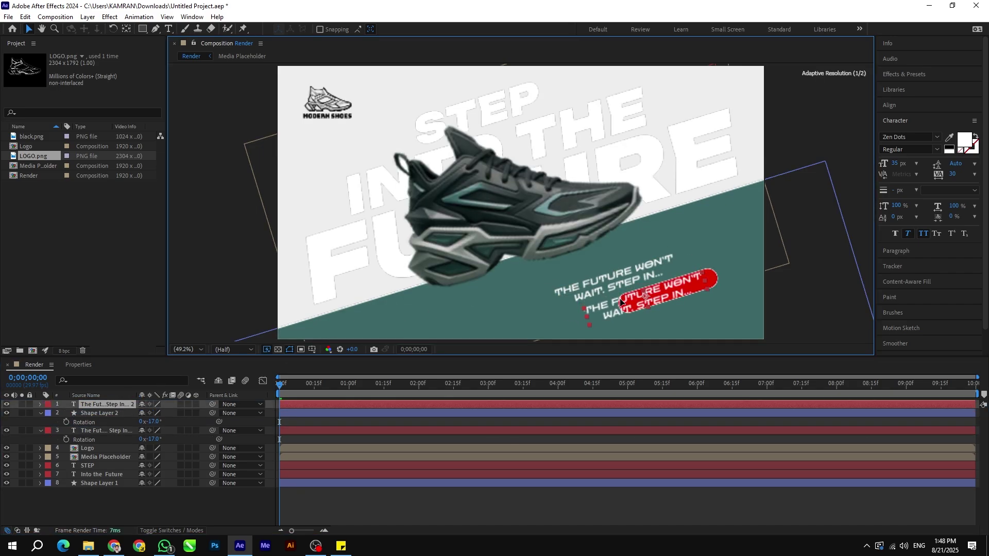
double_click(622, 303)
key("ctrl+a")
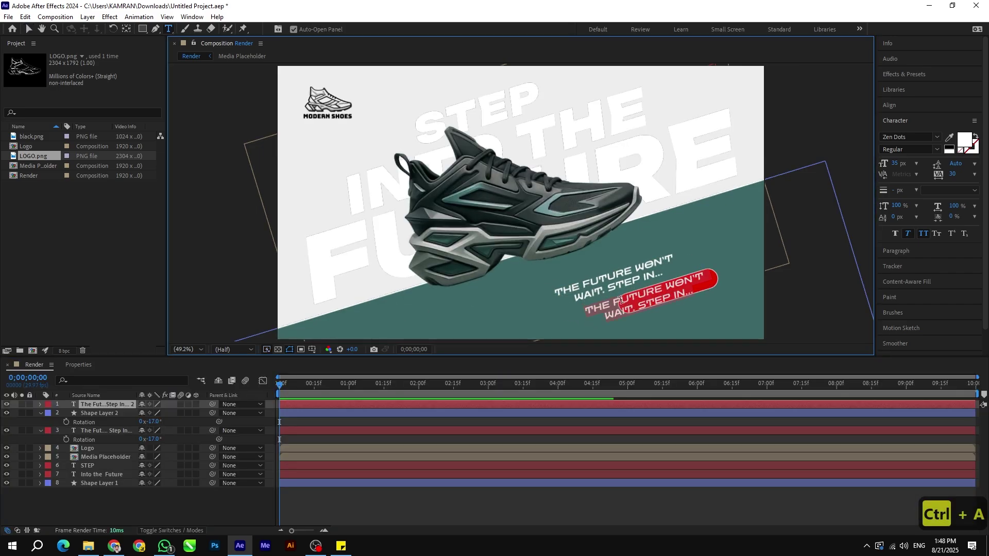
type("ORDER NO")
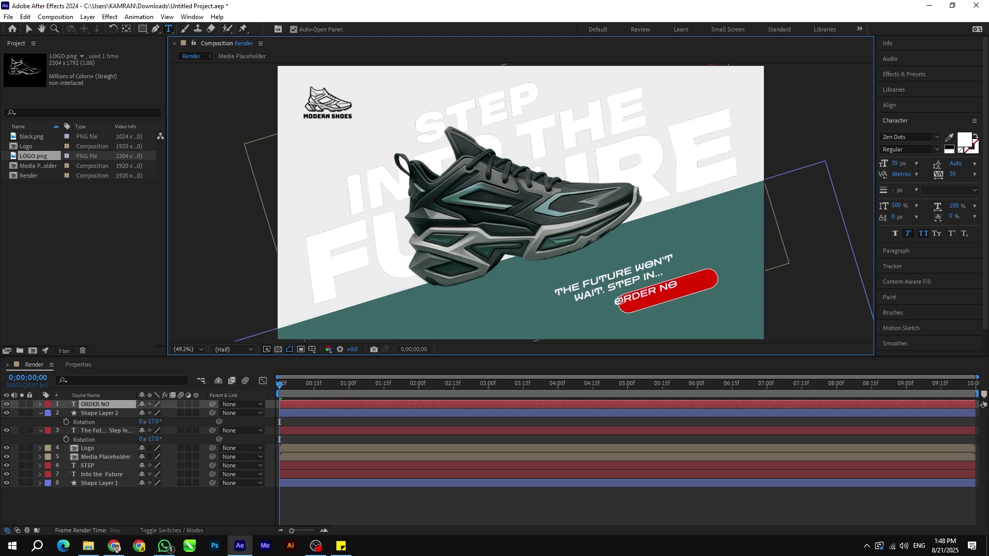
type("W")
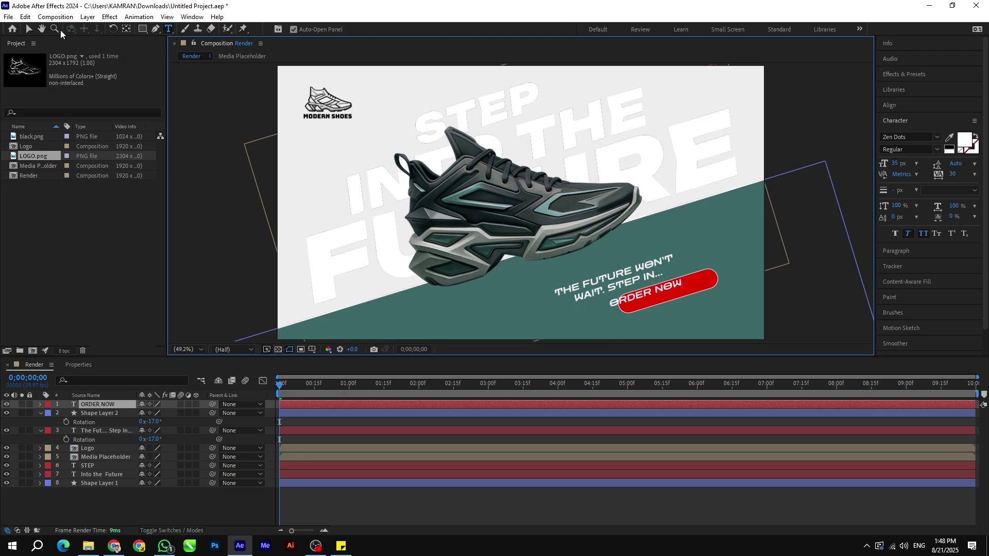
left_click(27, 30)
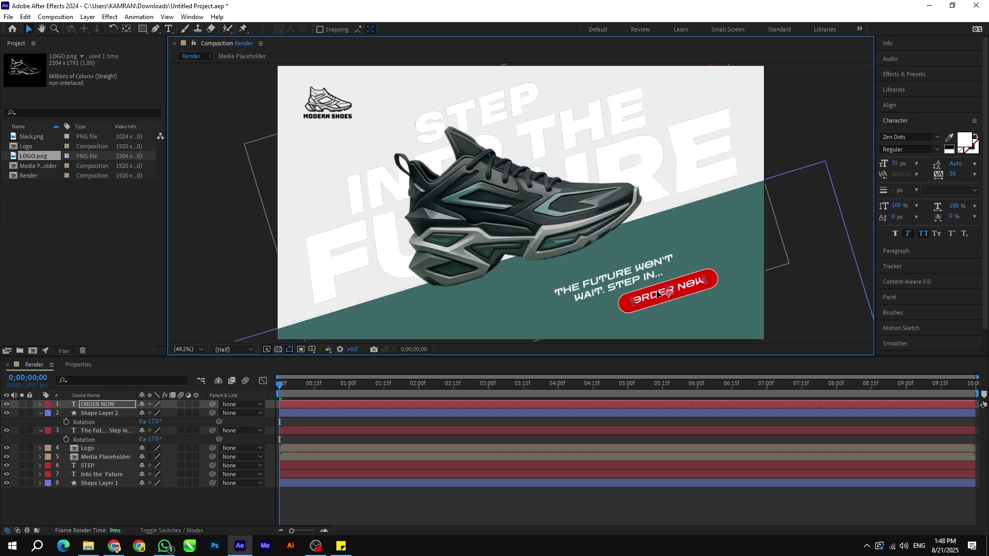
Step: Set ORDER NOW to Unbounded Bold and adjust its tracking
left_click(937, 137)
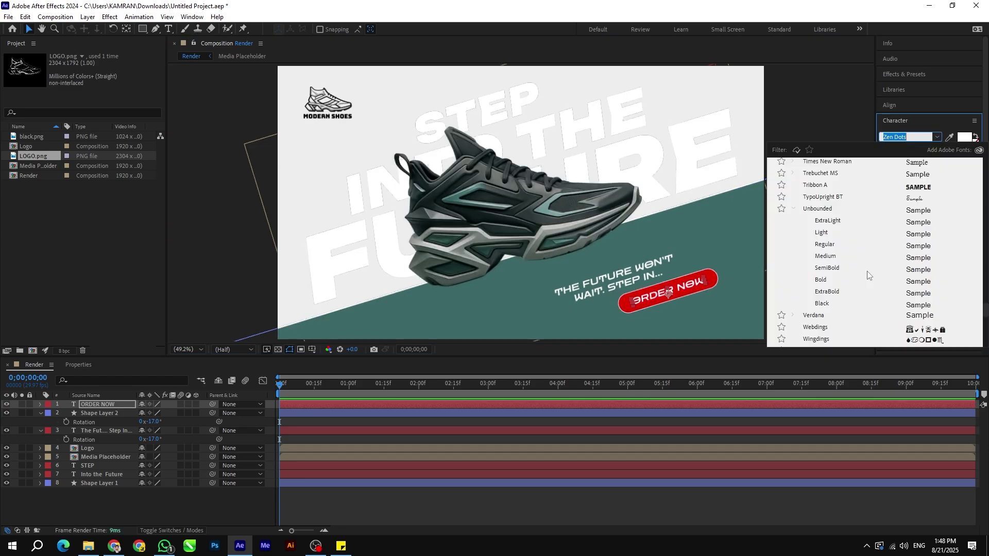
left_click(820, 284)
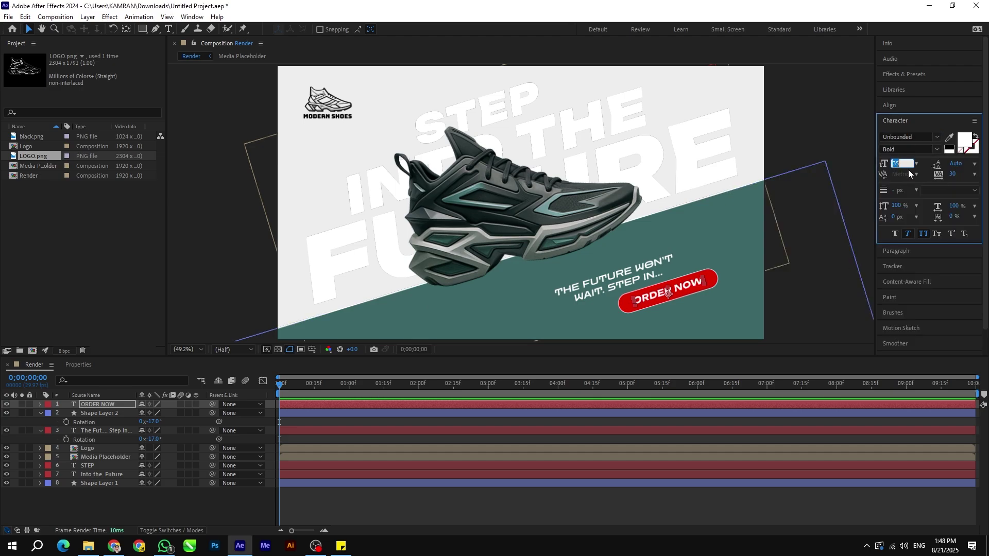
left_click_drag(936, 175, 938, 176)
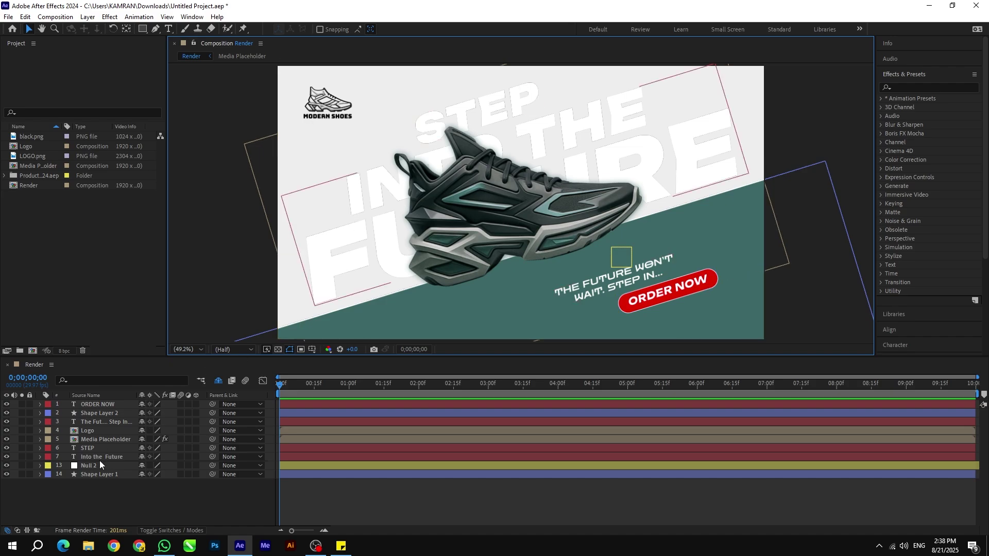
left_click(102, 458)
Step: Apply the Exposure text animation preset to the Into the Future layer
left_click(894, 99)
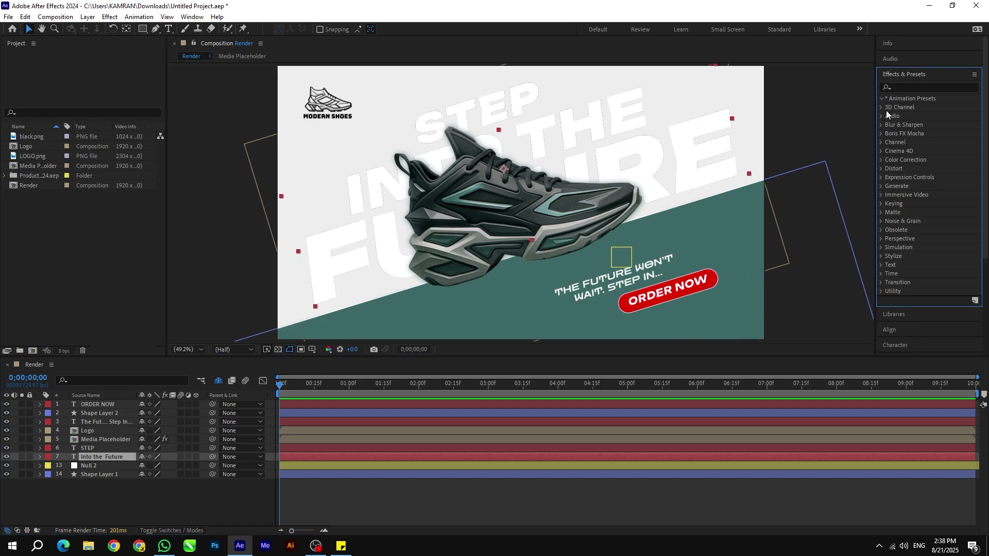
left_click(890, 178)
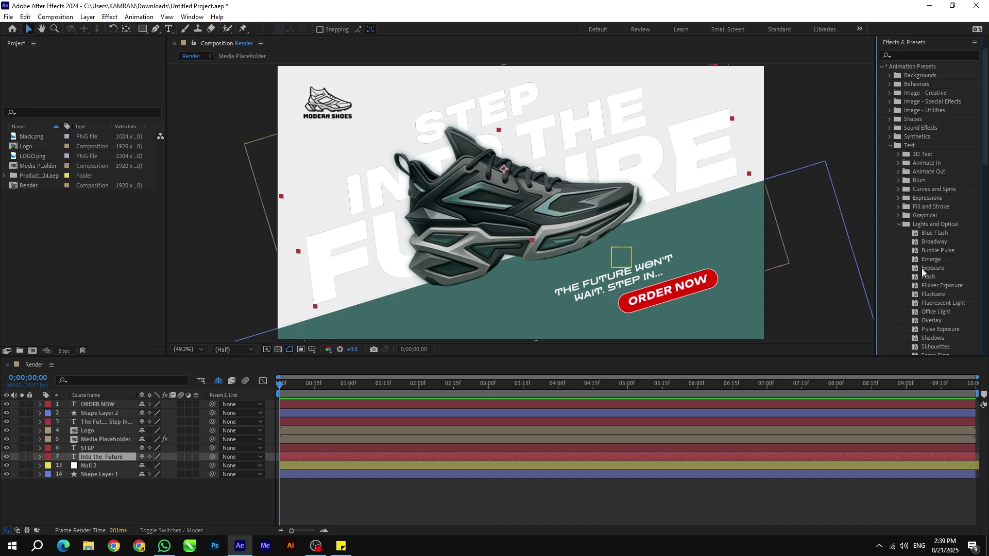
left_click_drag(925, 267, 128, 457)
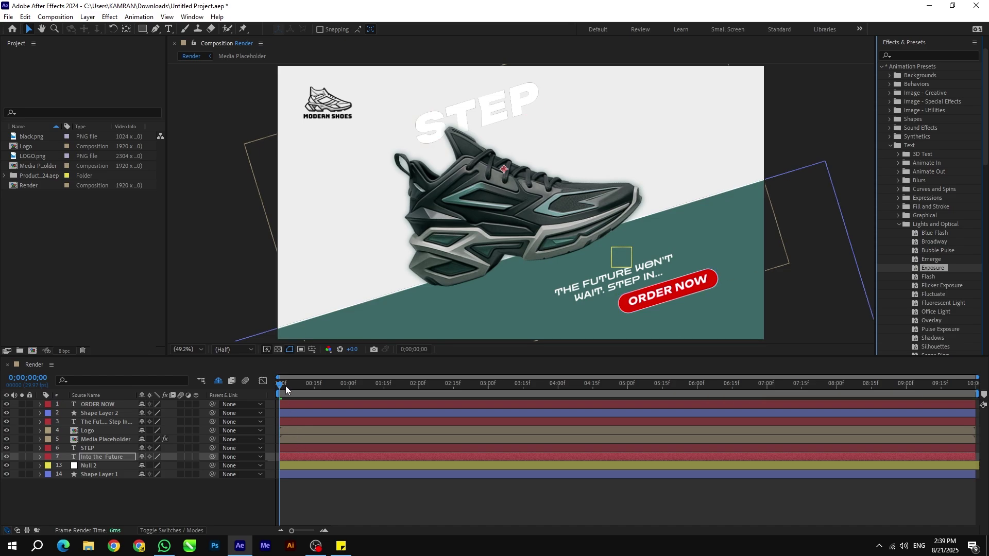
left_click_drag(281, 383, 413, 383)
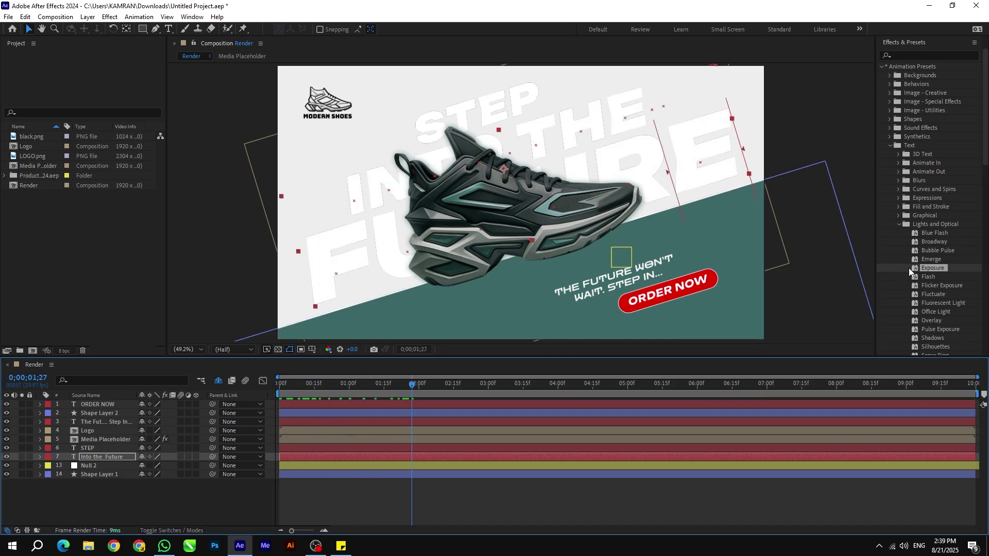
left_click(281, 384)
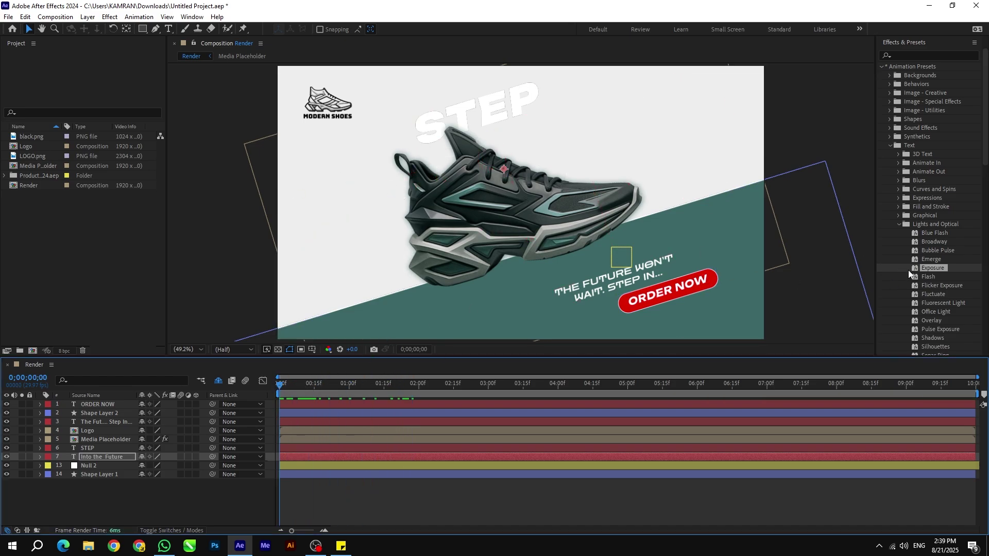
Step: Apply Exposure to the STEP layer and preview the headline animation
left_click(86, 449)
double_click(933, 267)
key("space")
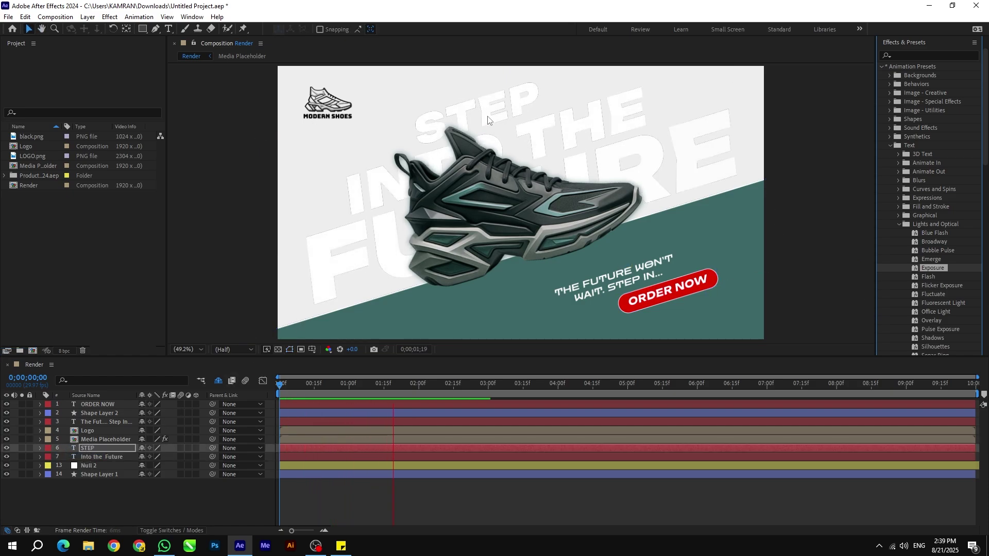
key("space")
left_click_drag(298, 384, 373, 385)
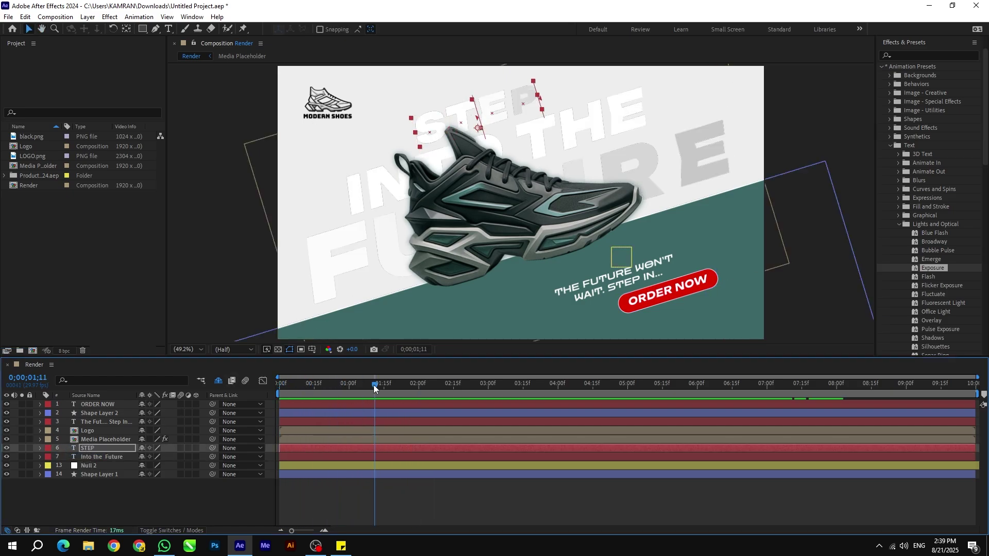
left_click(101, 422)
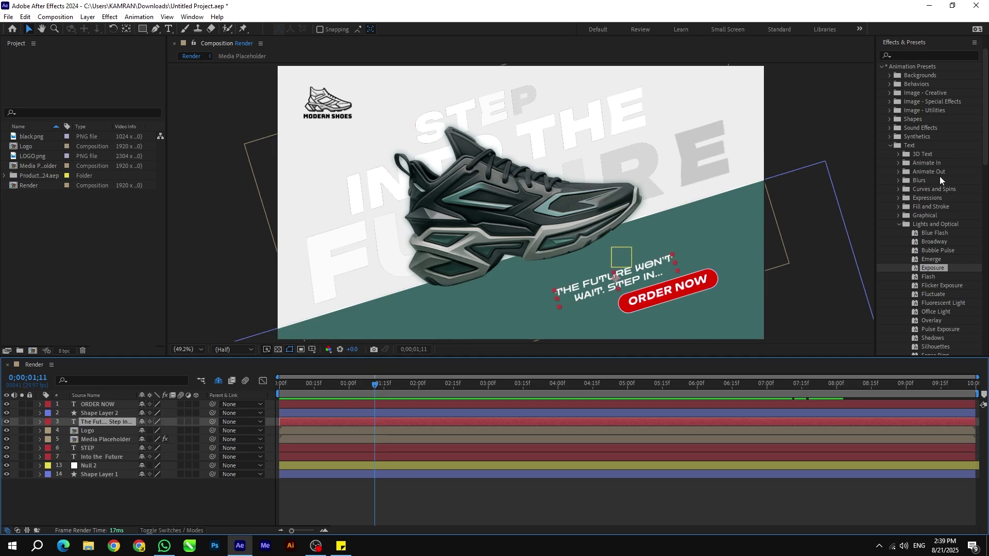
Step: Apply the Fade Up Characters preset to the tagline text layer
left_click(898, 165)
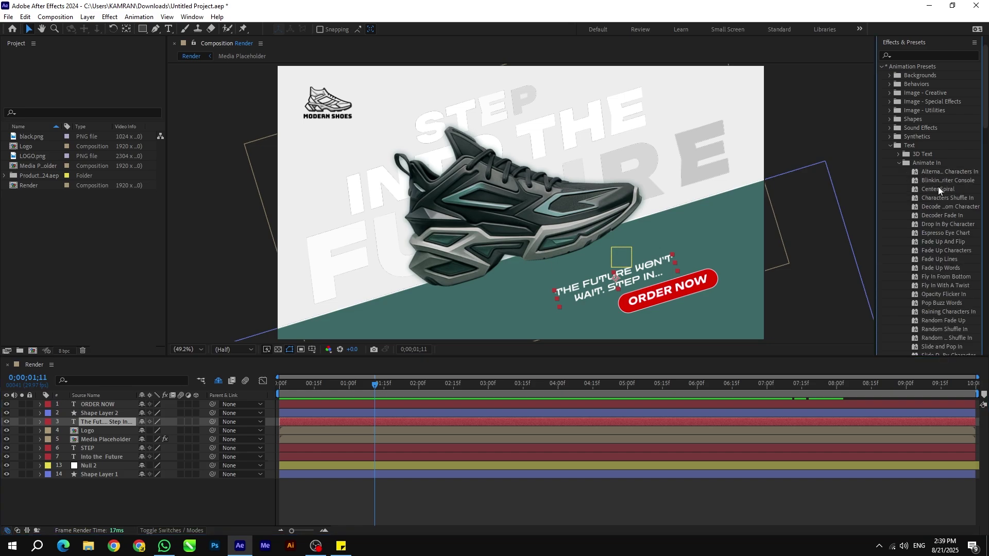
scroll(941, 194, "down", 2)
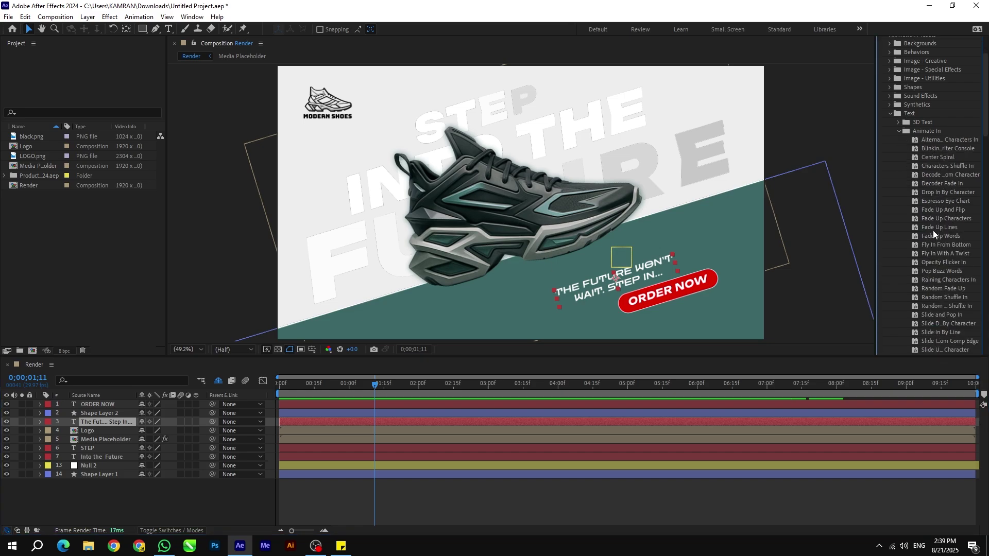
double_click(939, 219)
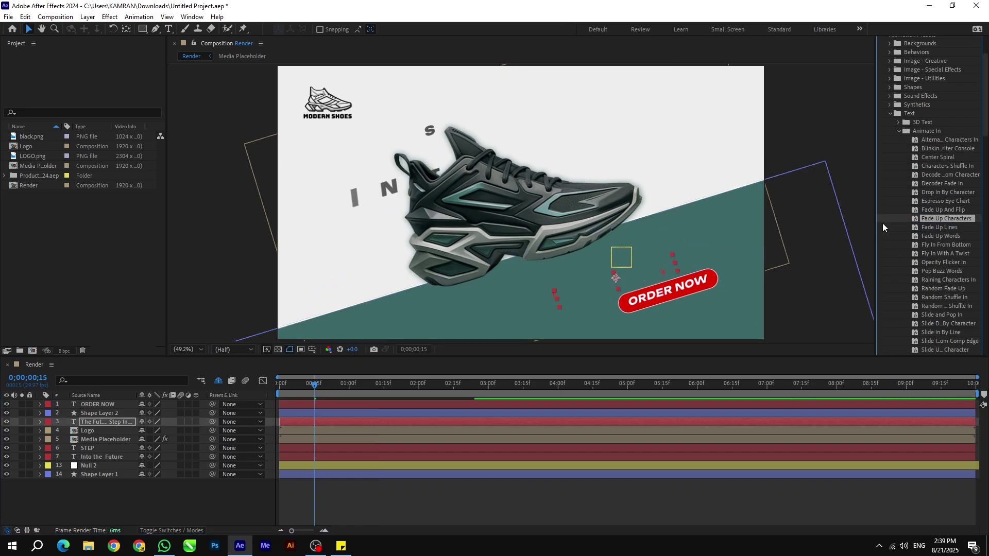
left_click_drag(315, 384, 349, 386)
Step: Apply Fade Up Characters to the ORDER NOW text and preview both text animations
left_click(694, 288)
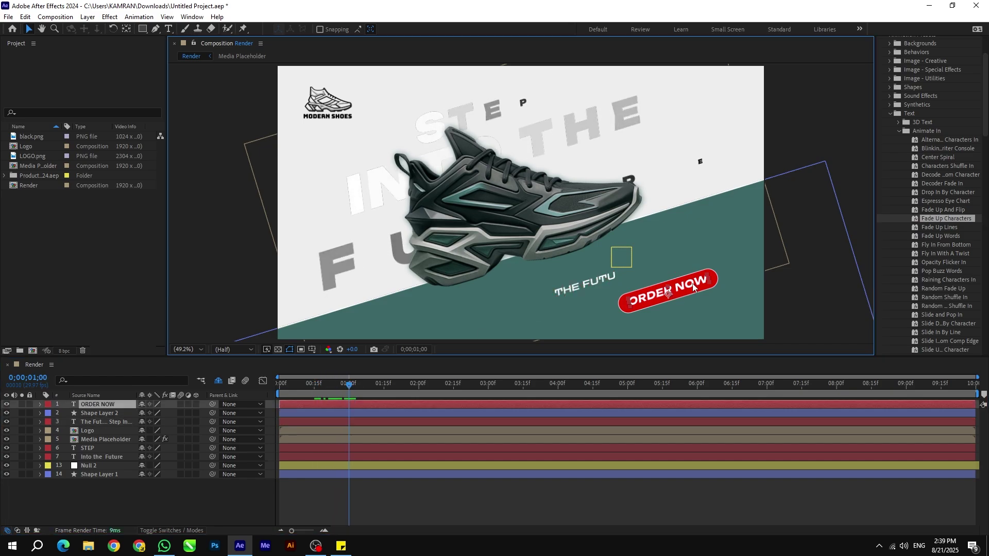
double_click(921, 221)
key("space")
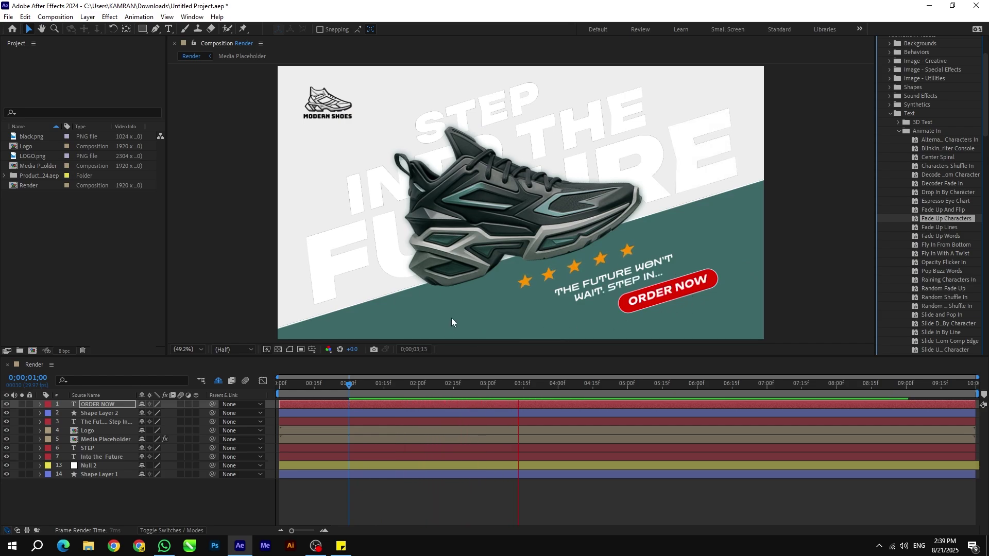
key("space")
left_click_drag(343, 383, 389, 382)
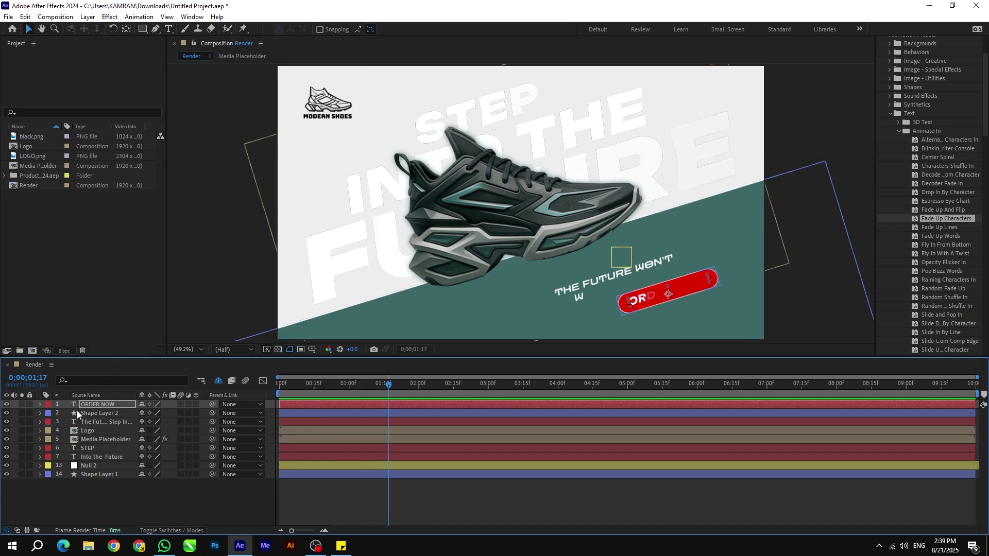
Step: Keyframe the Logo's Scale and Opacity so it grows and fades in from 0
left_click(86, 431)
left_click_drag(280, 383, 350, 387)
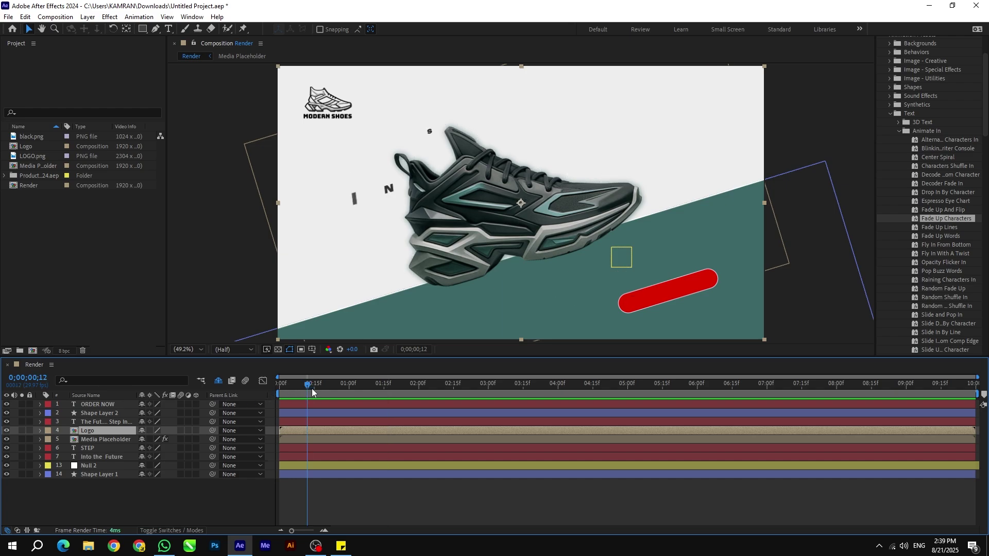
key("s")
key("shift+t")
left_click(66, 440)
left_click(65, 449)
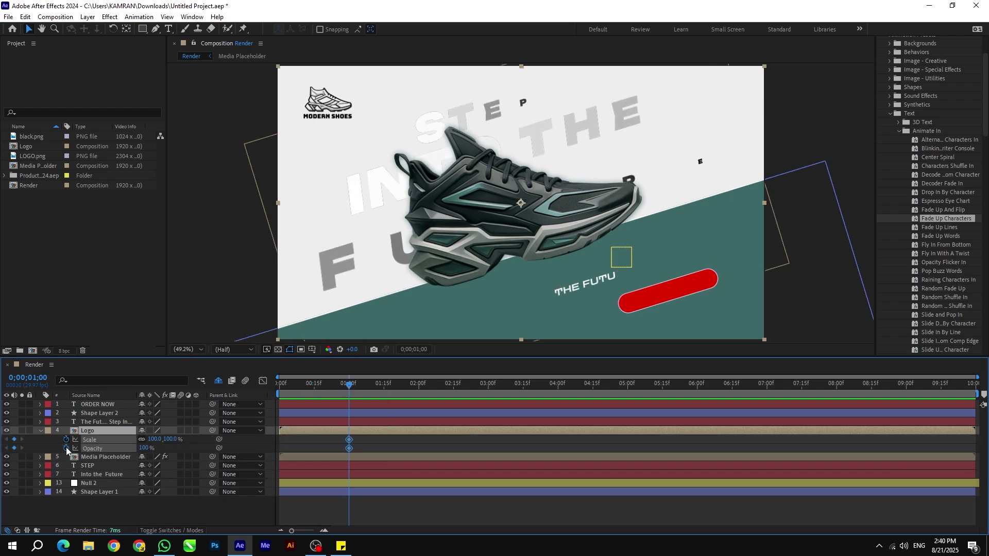
left_click_drag(350, 384, 385, 383)
left_click(153, 440)
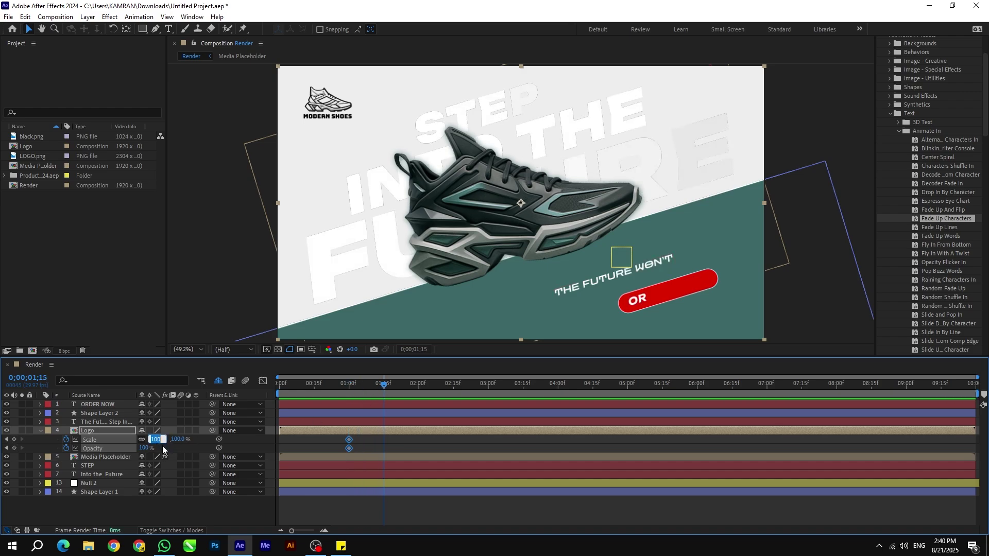
type("0")
key("Return")
left_click(144, 449)
type("0")
key("Return")
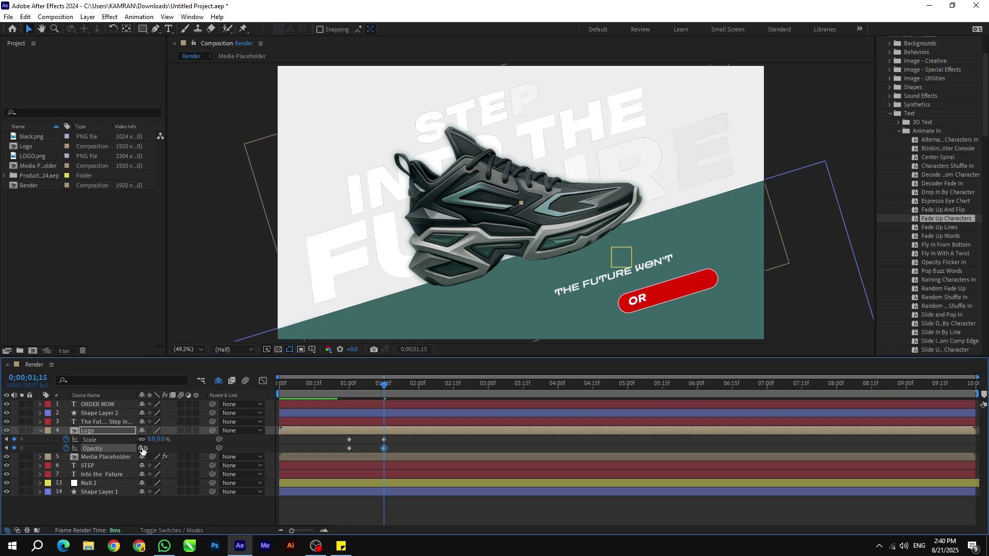
Step: Apply Easy Ease to the logo keyframes and preview from the start
left_click_drag(384, 384, 352, 383)
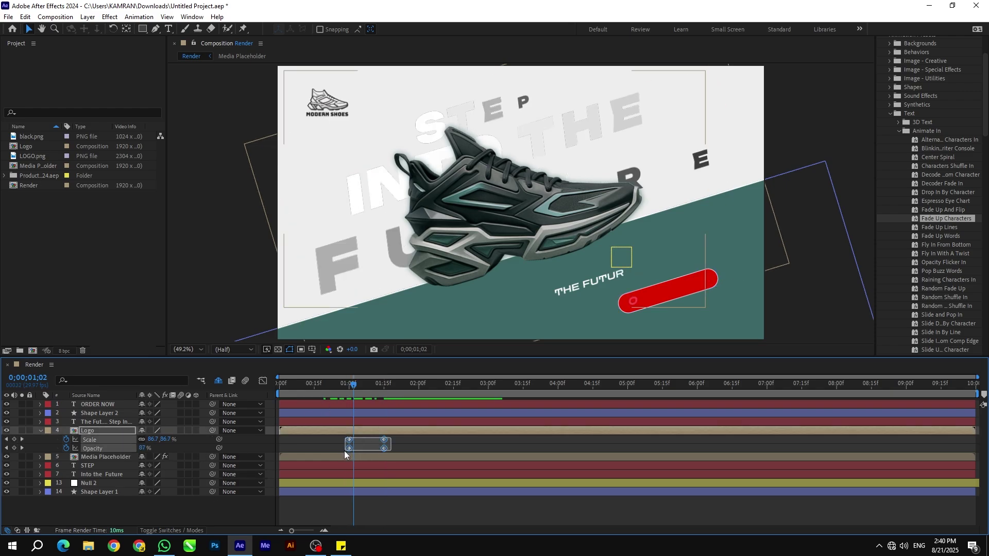
left_click_drag(337, 435, 344, 451)
key("F9")
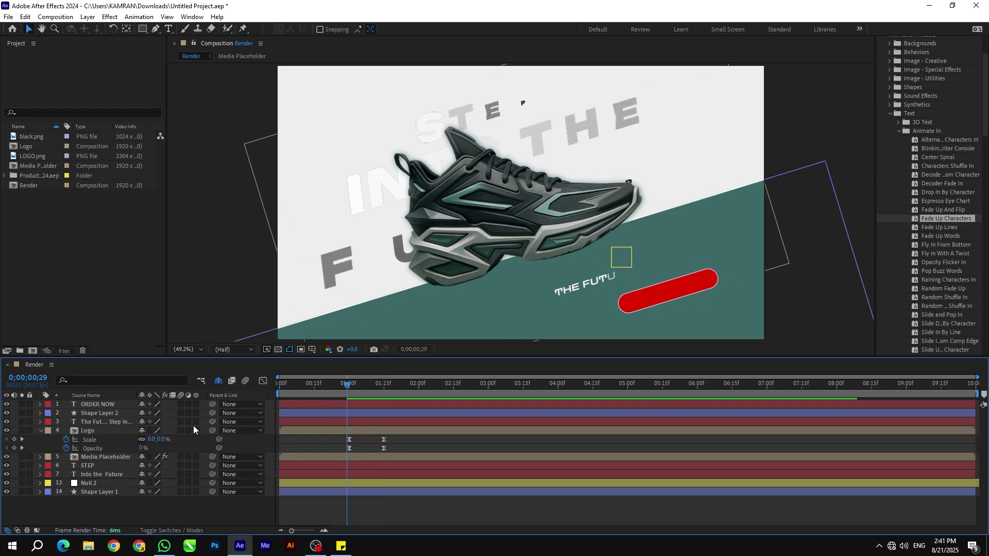
left_click(41, 431)
left_click_drag(311, 385, 278, 385)
key("space")
key("space")
key("space")
Step: Shift the tagline layer to start just under one second in
left_click(346, 383)
left_click(108, 422)
left_click_drag(327, 424, 362, 422)
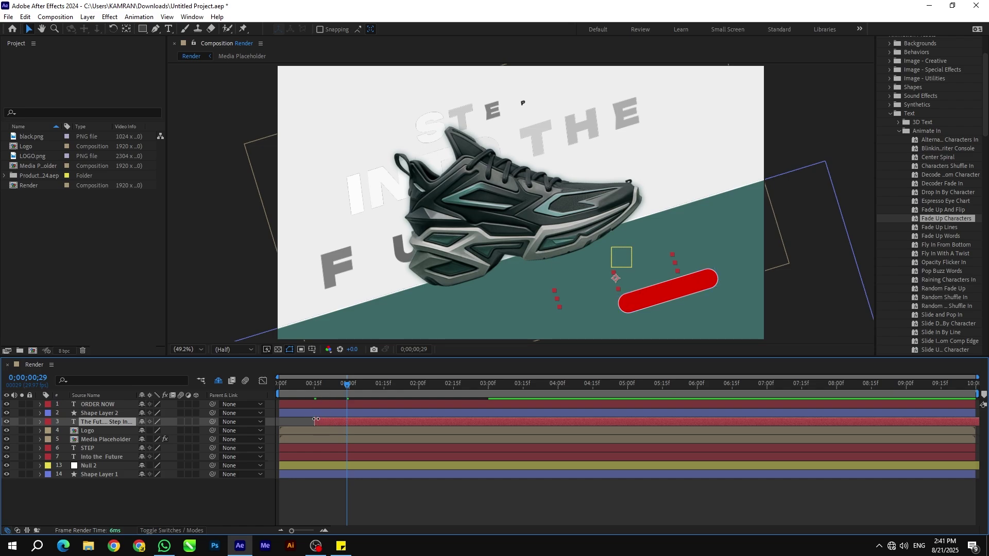
Step: Keyframe the red button's Scale from 0% at 0;15 up to full size at 1;15
left_click(108, 413)
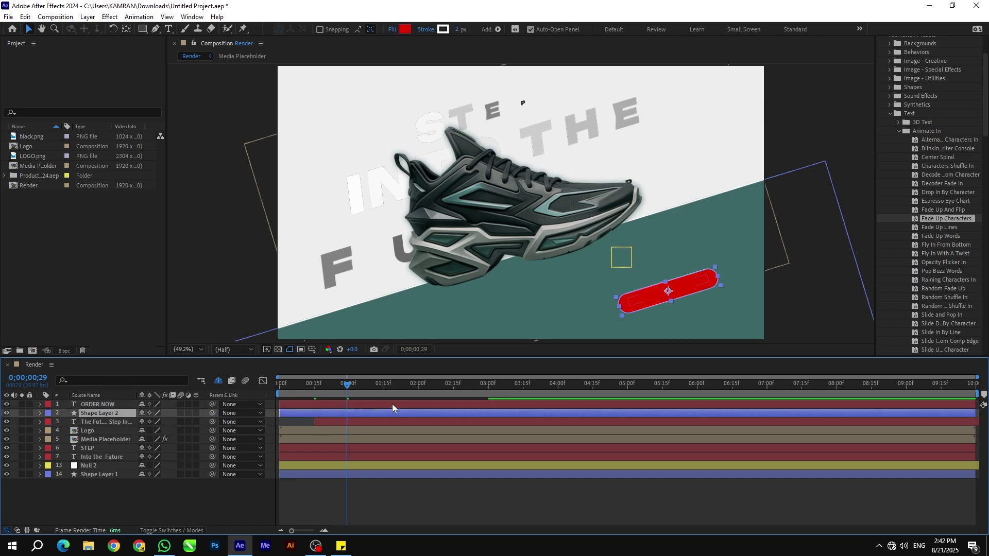
key("s")
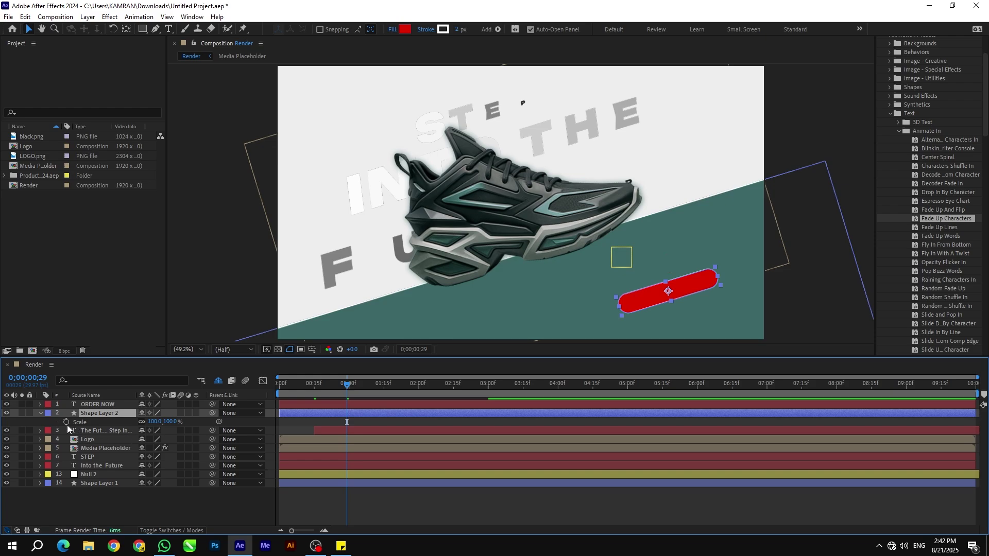
left_click(319, 389)
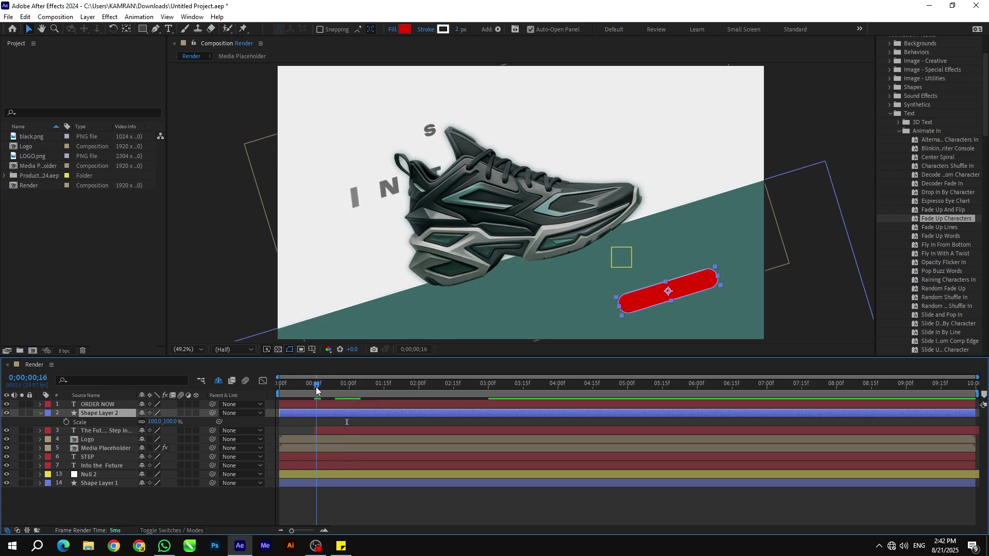
left_click(67, 423)
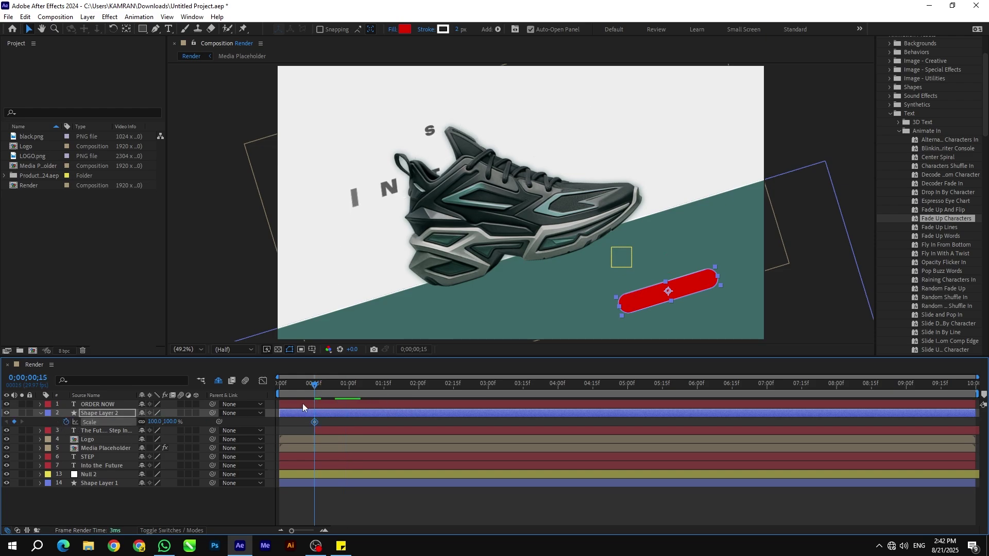
left_click_drag(316, 384, 384, 392)
left_click(14, 423)
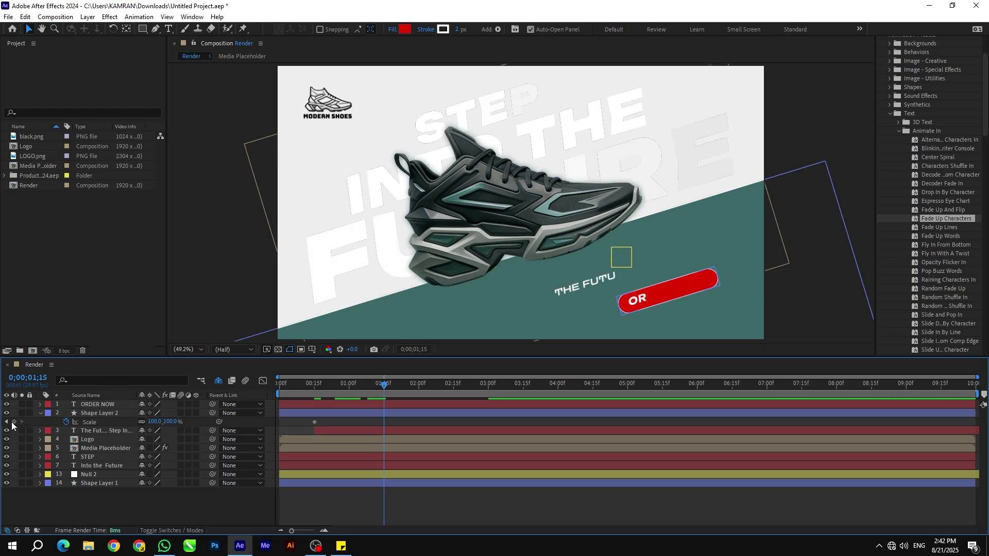
left_click_drag(385, 384, 314, 389)
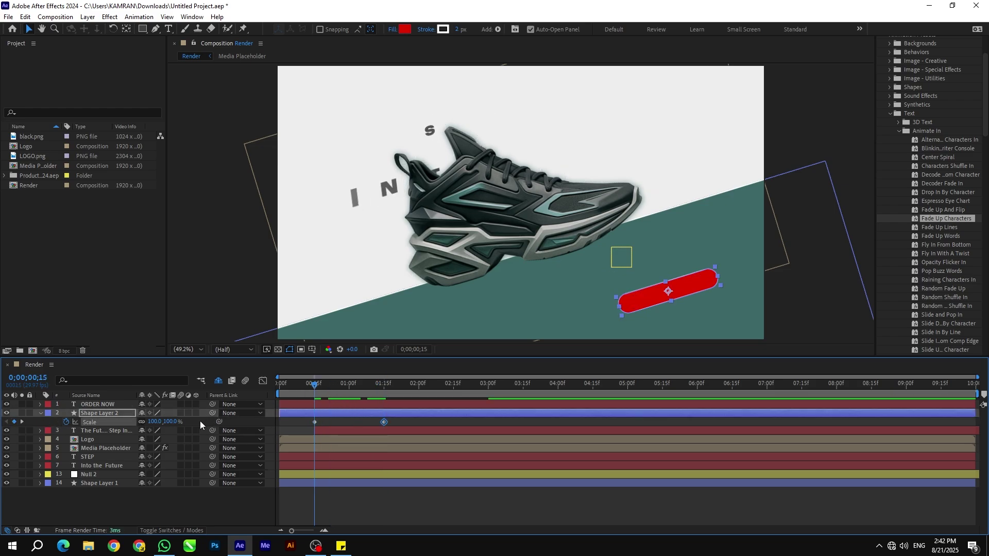
type("0")
key("Return")
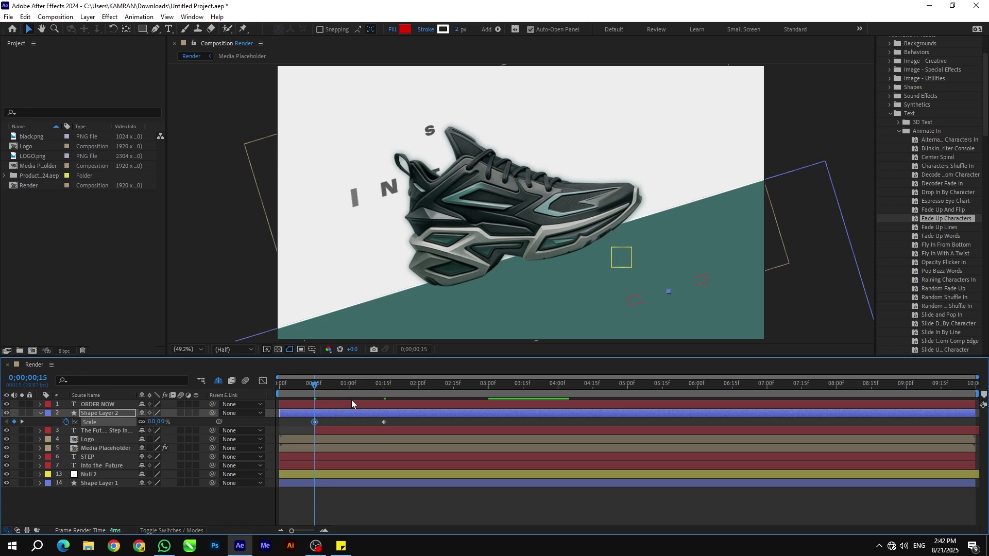
left_click_drag(315, 384, 379, 384)
Step: Ease the button's scale keyframes and sharpen the speed curve so it pops in
left_click_drag(394, 430, 298, 417)
key("F9")
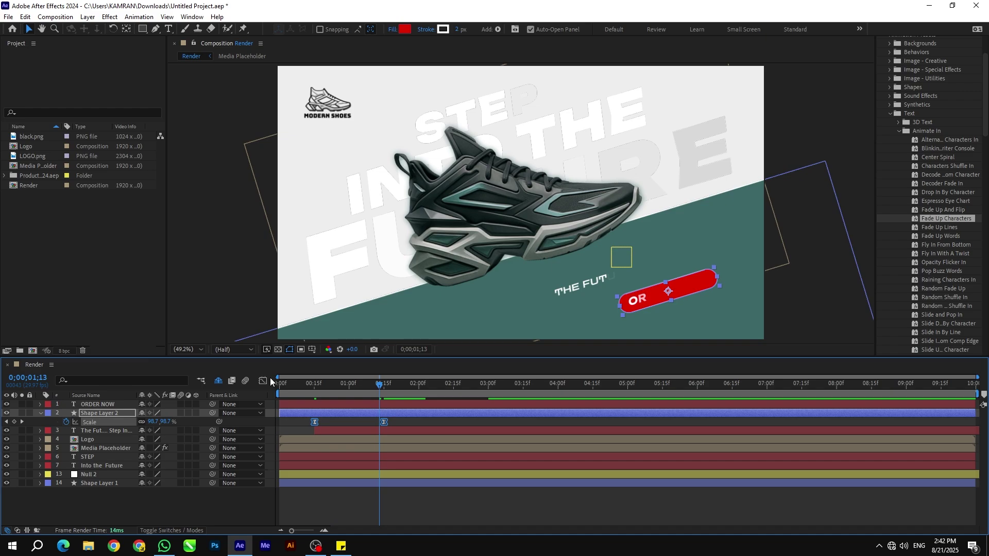
left_click(263, 381)
mouse_move(395, 480)
left_mouse_down()
mouse_move(366, 507)
mouse_move(341, 504)
left_mouse_up()
left_click(308, 385)
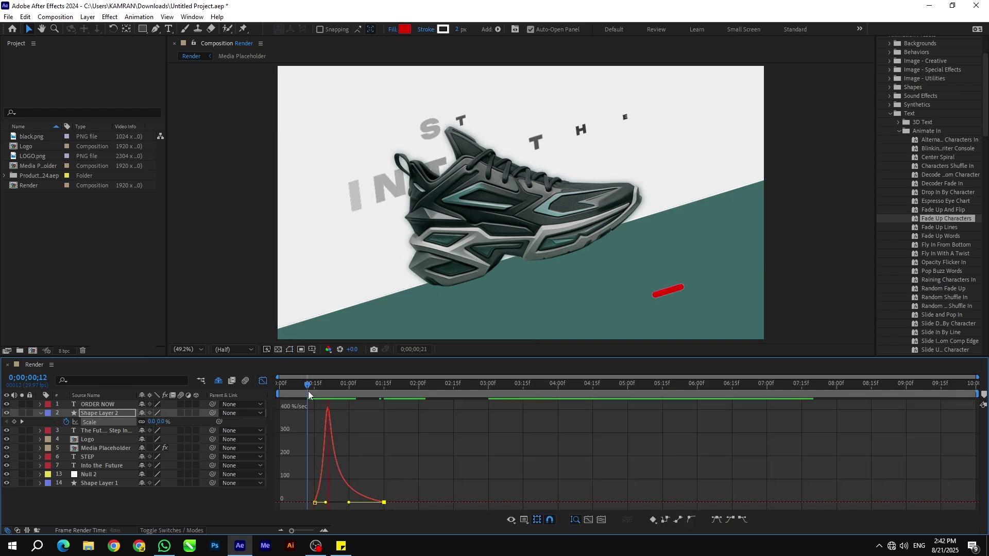
key("space")
left_click(263, 381)
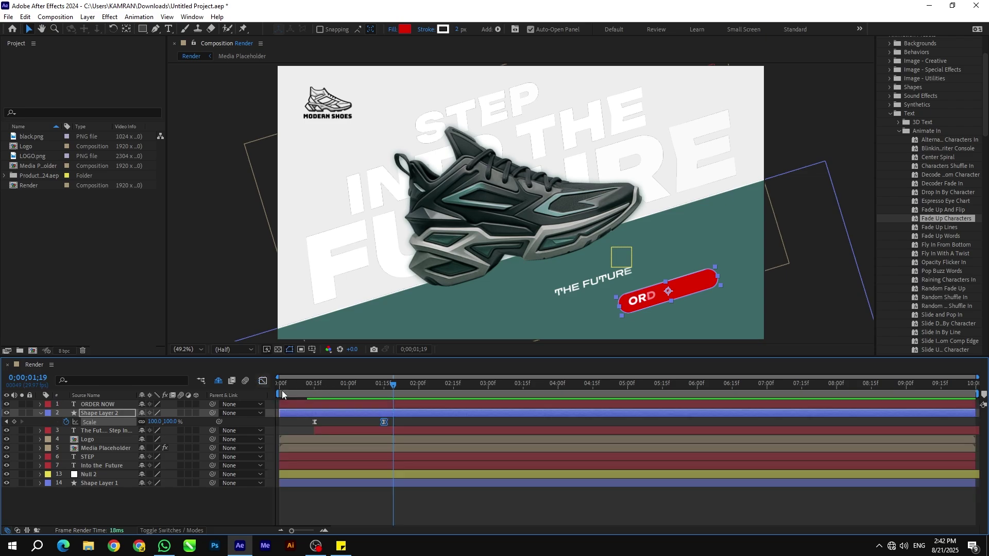
Step: Move the STEP and Into the Future layers to start at 0;15
left_click(312, 386)
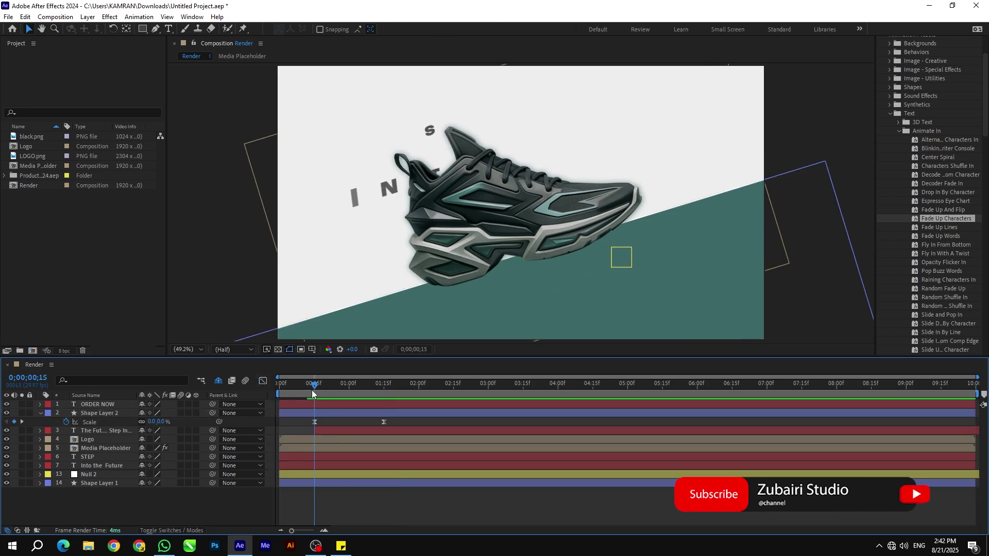
left_click(108, 457)
left_click(107, 465, "shift")
left_click_drag(288, 457, 317, 458)
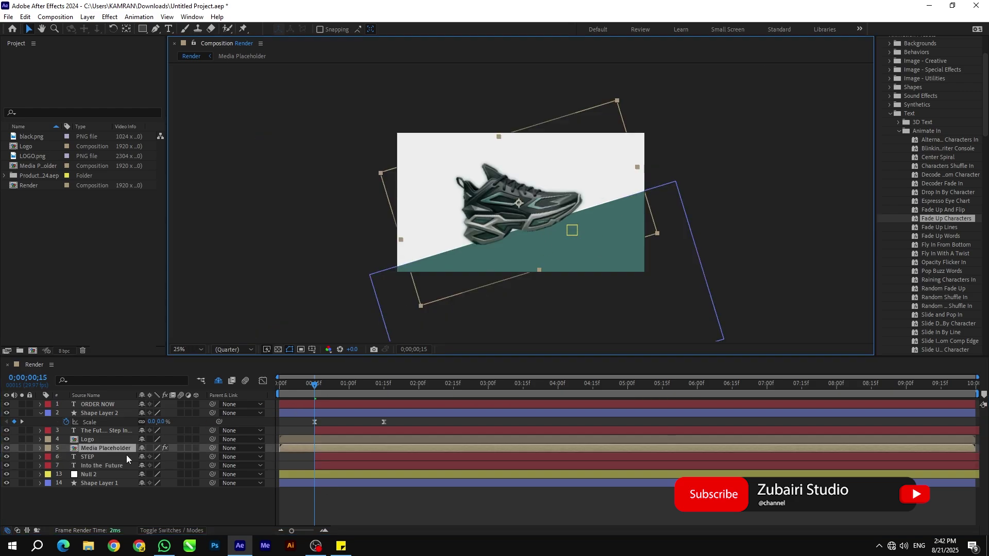
Step: Keyframe the shoe's Position: resting at 1;00, off-frame lower left at 0;00
key("p")
left_click(66, 457)
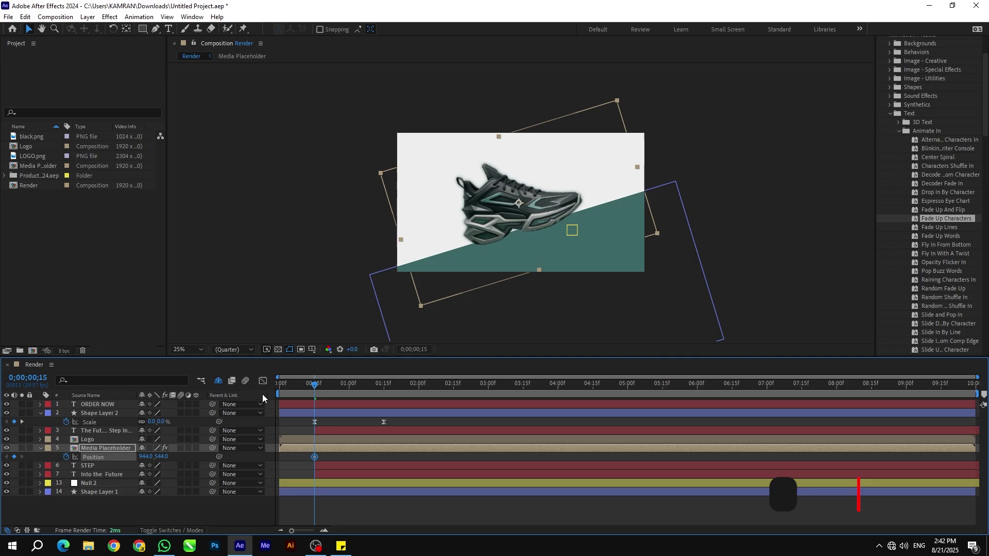
left_click_drag(314, 384, 251, 386)
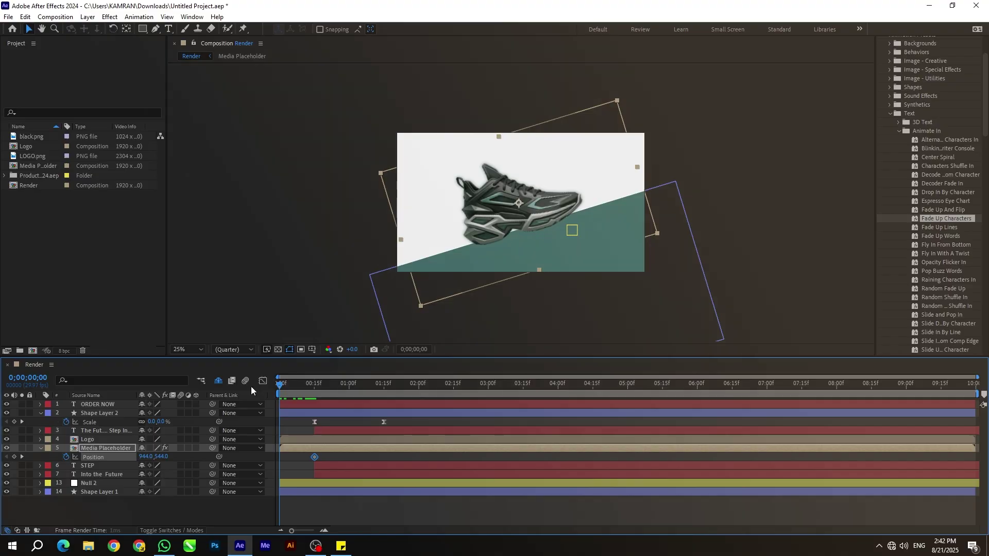
left_click_drag(333, 458, 347, 459)
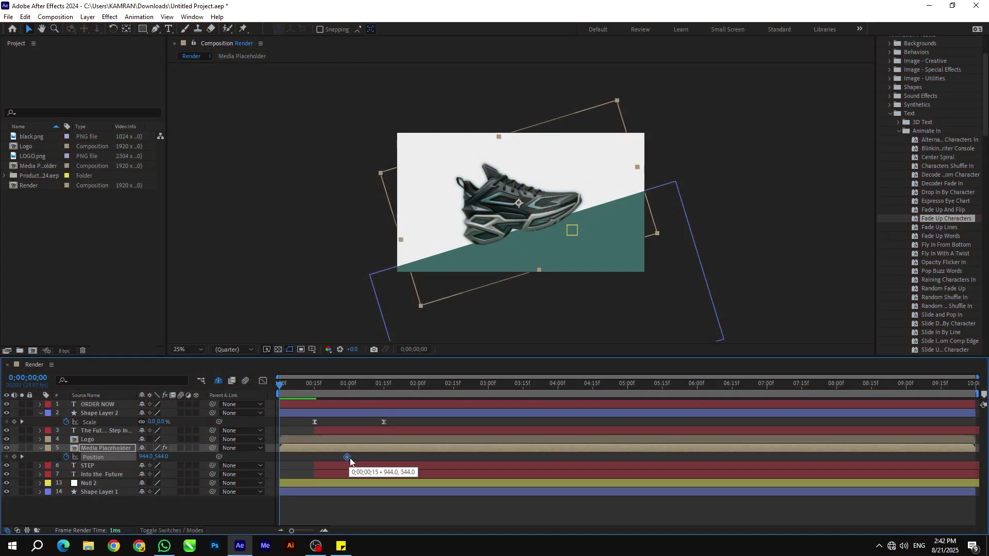
left_click(347, 383)
left_click(347, 457)
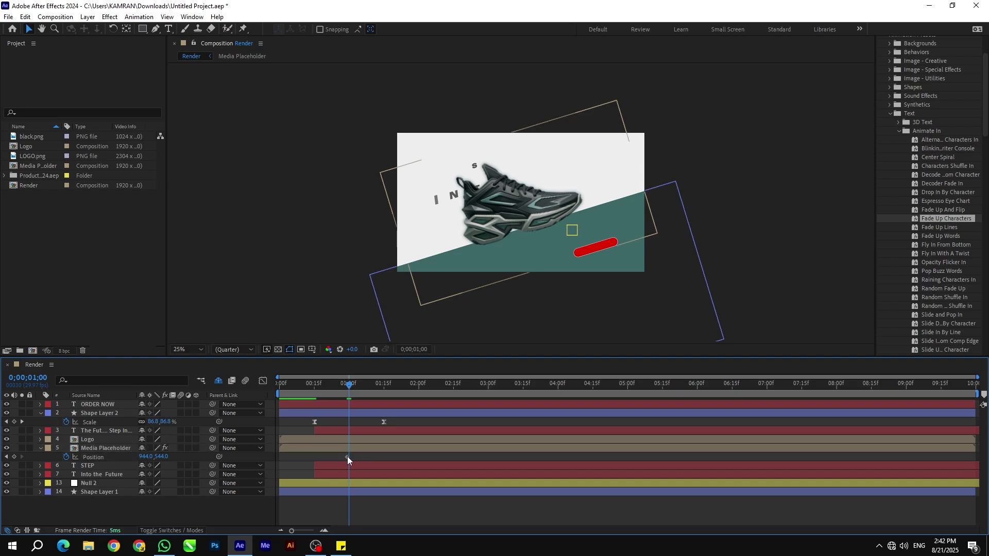
key("Home")
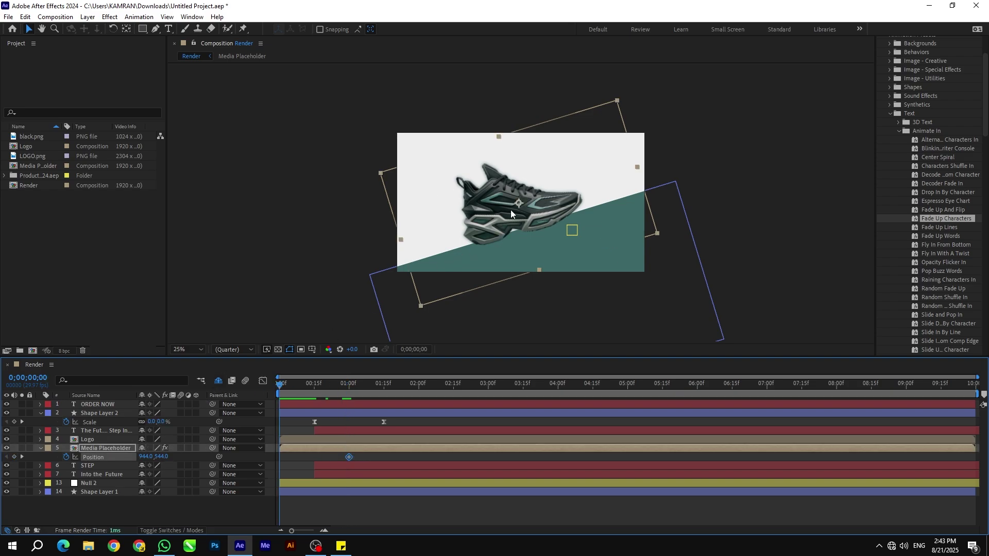
left_click_drag(511, 213, 298, 283)
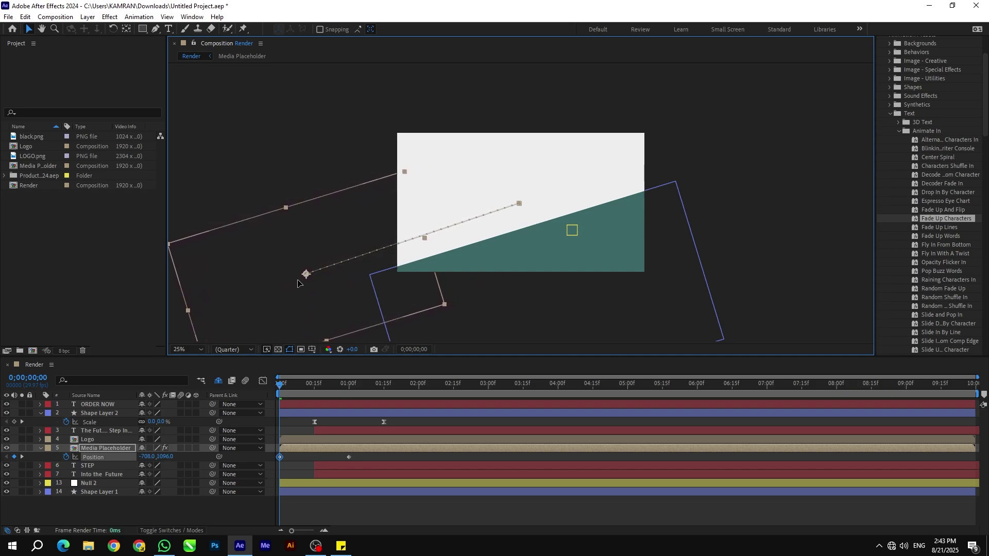
Step: Ease the shoe's arrival on the speed graph and preview the slide-in
key("space")
key("space")
left_click(350, 457)
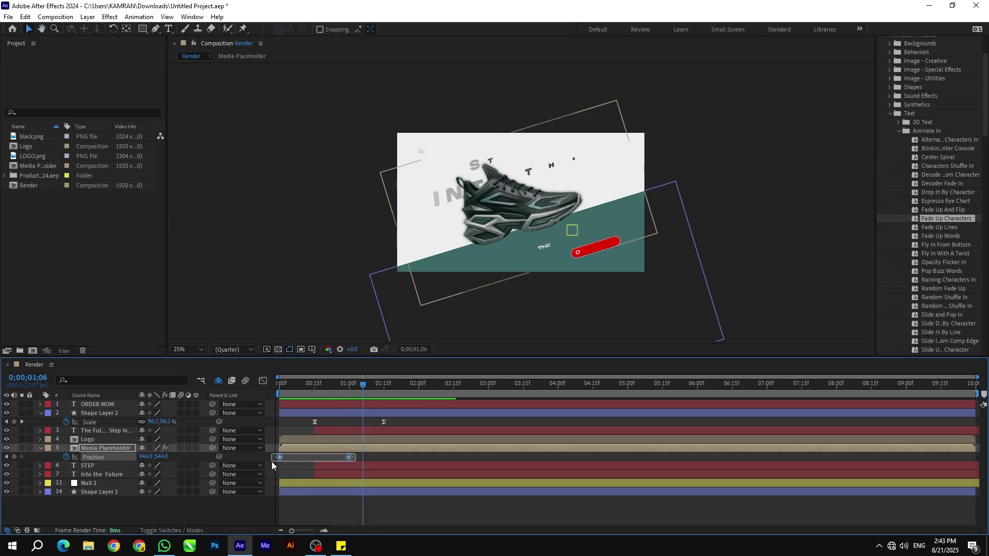
left_click(262, 380)
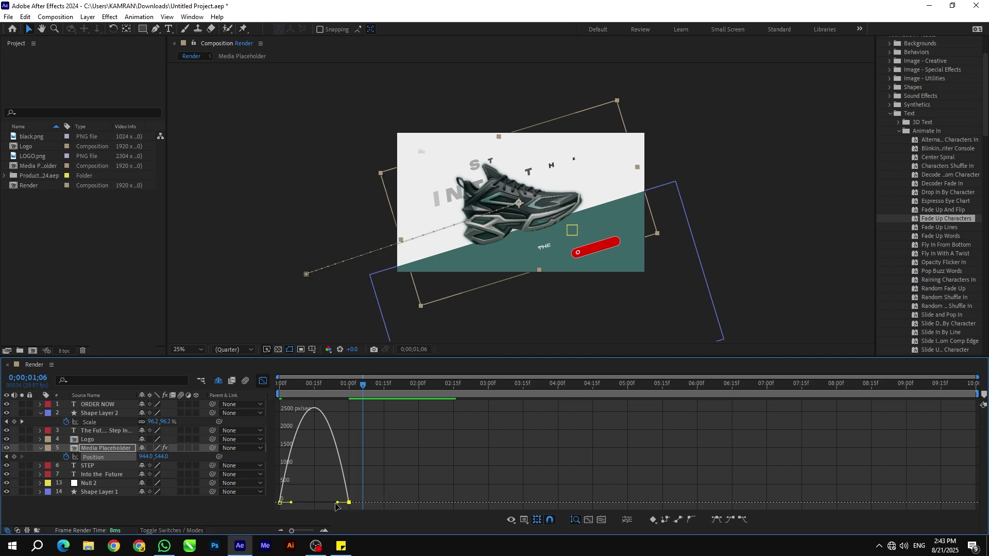
left_click_drag(338, 507, 317, 503)
left_click(281, 385)
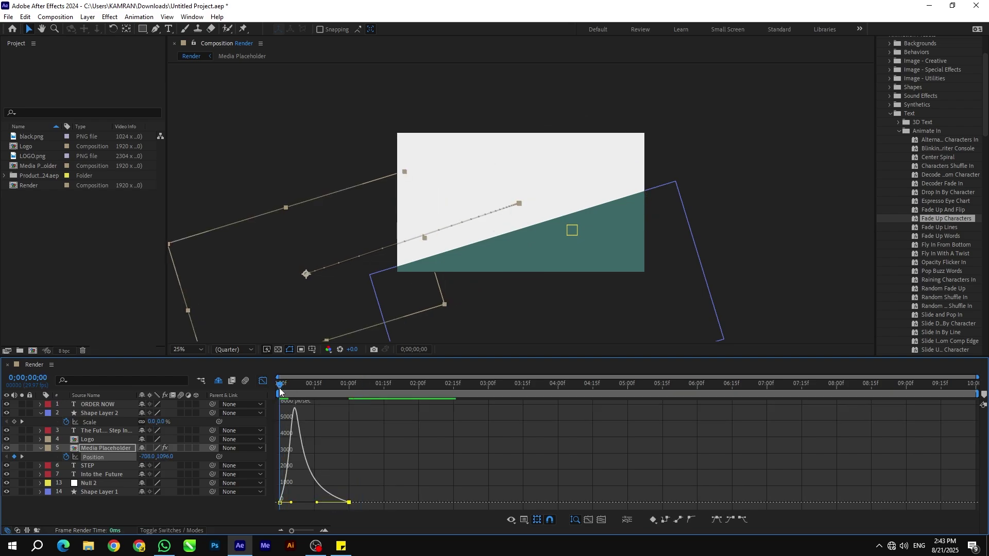
key("space")
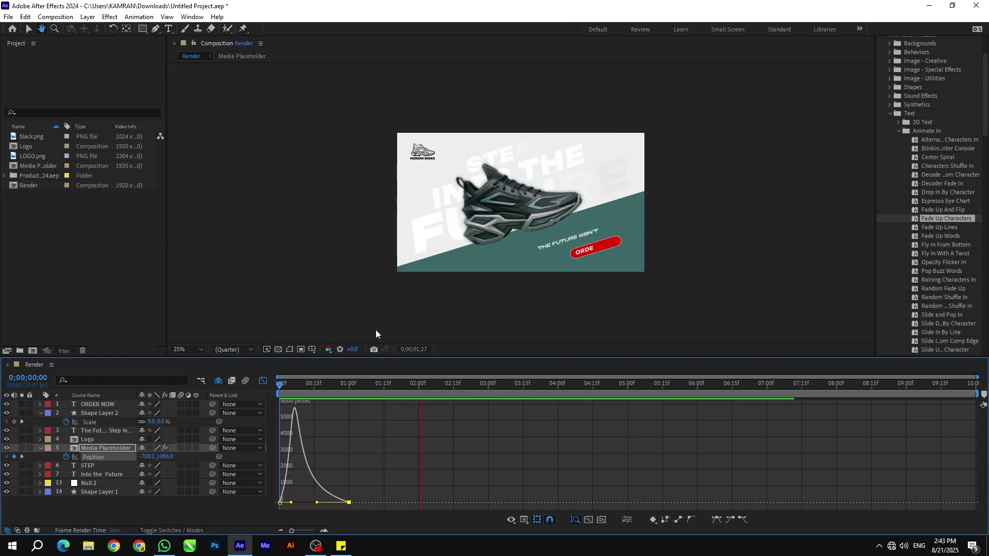
key("space")
key("v")
Step: Move the Media Placeholder shoe layer to start at 0;15
left_click(264, 382)
left_click(326, 385)
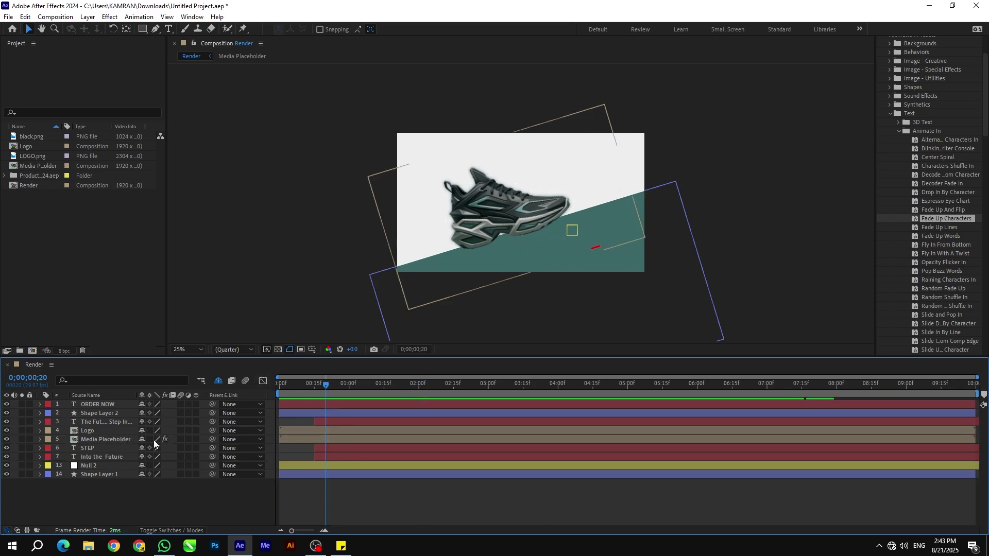
left_click(310, 439)
left_click_drag(309, 436, 341, 435)
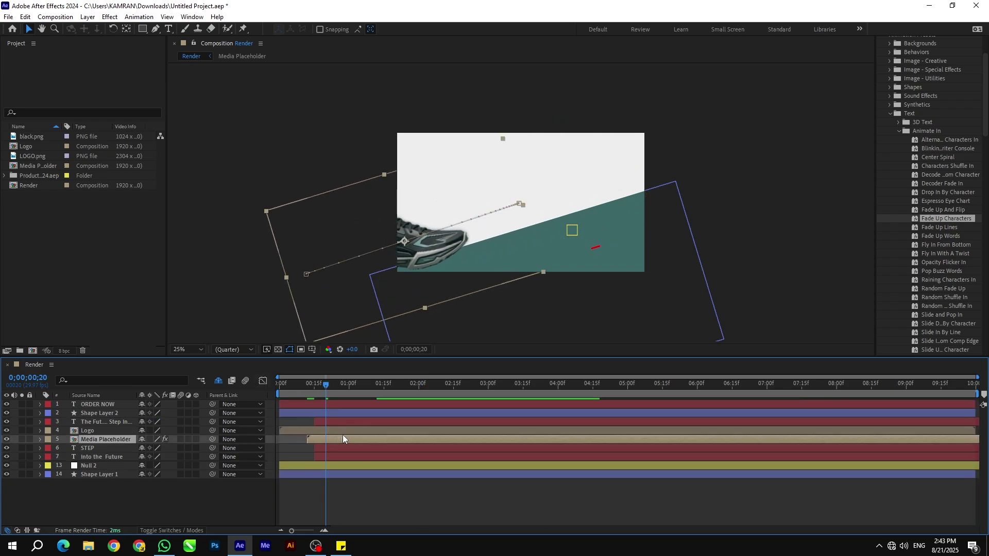
mouse_move(298, 385)
left_mouse_down()
mouse_move(285, 383)
mouse_move(351, 384)
left_mouse_up()
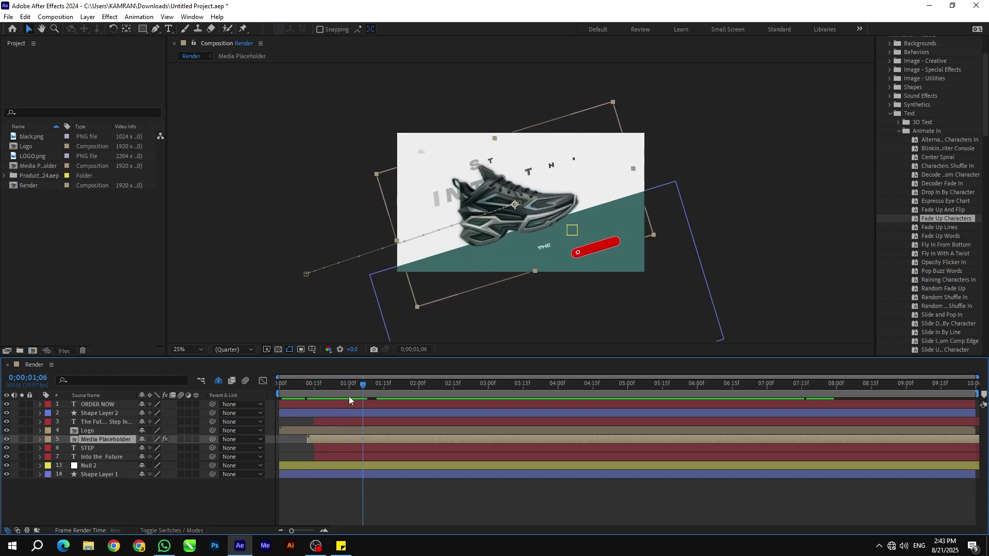
left_click_drag(350, 384, 315, 384)
left_click_drag(325, 438, 332, 438)
left_click(330, 505)
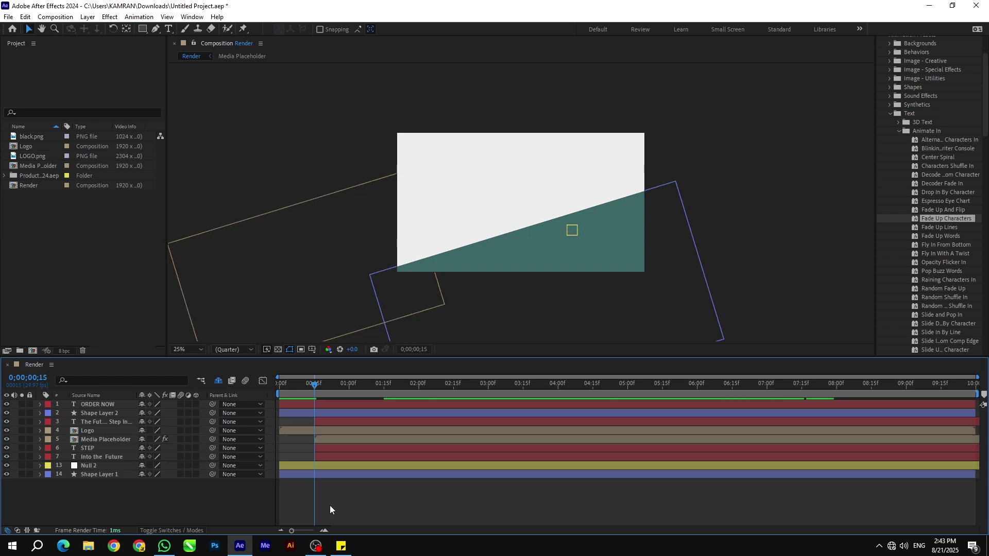
Step: Widen the teal Shape Layer 1 and keyframe its Position dropping from above the frame
left_click(460, 279)
scroll(334, 289, "down", 1)
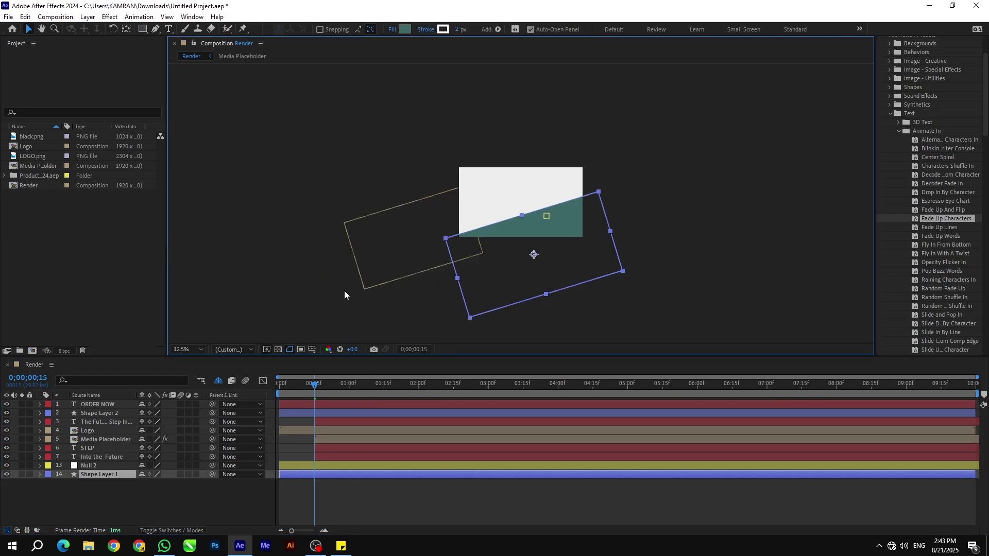
left_click_drag(611, 231, 656, 213)
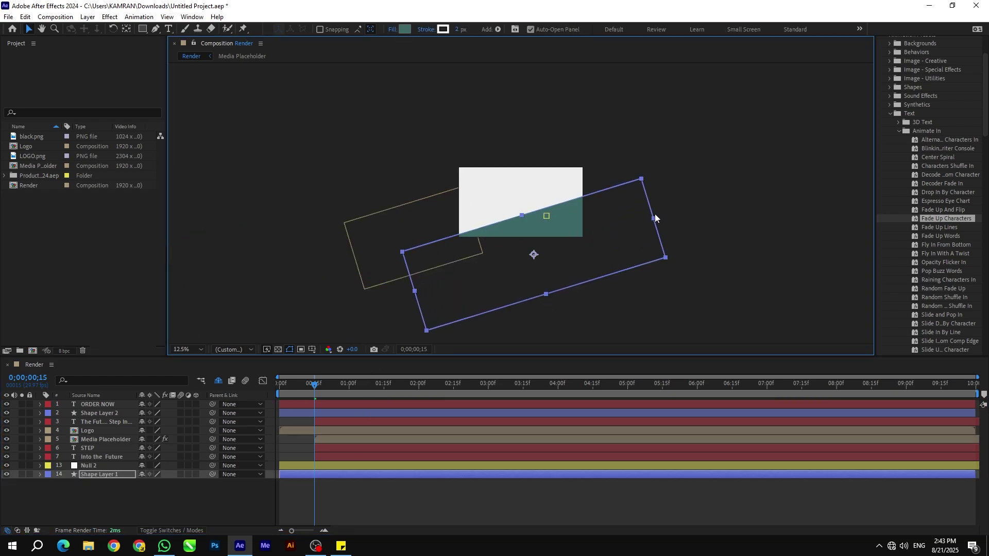
left_click(346, 384)
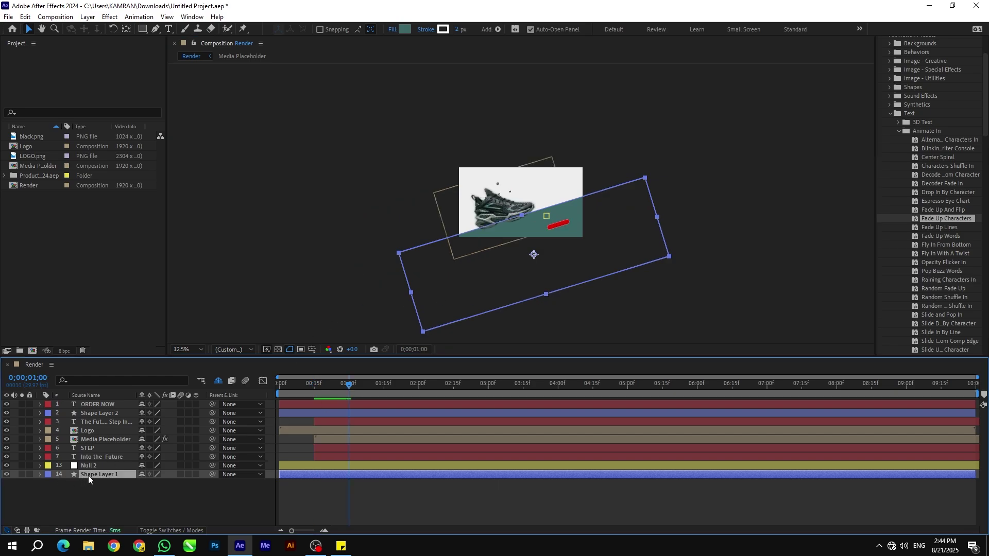
key("p")
left_click(67, 485)
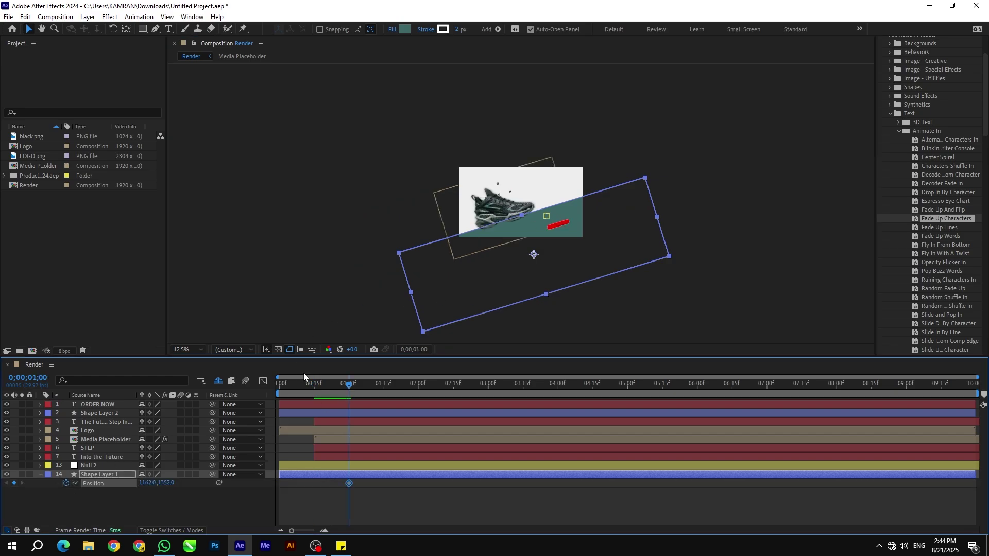
left_click_drag(347, 384, 279, 386)
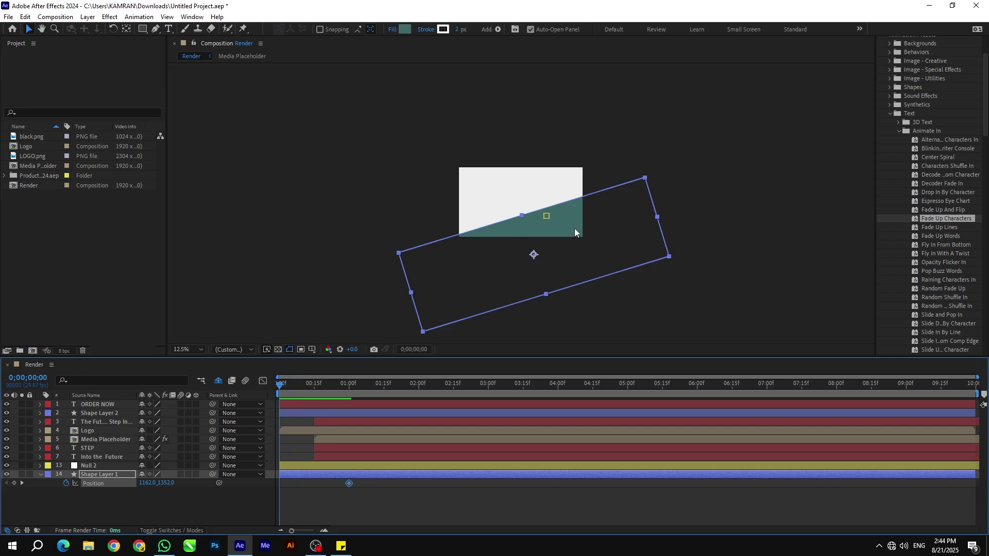
left_click_drag(575, 227, 519, 90)
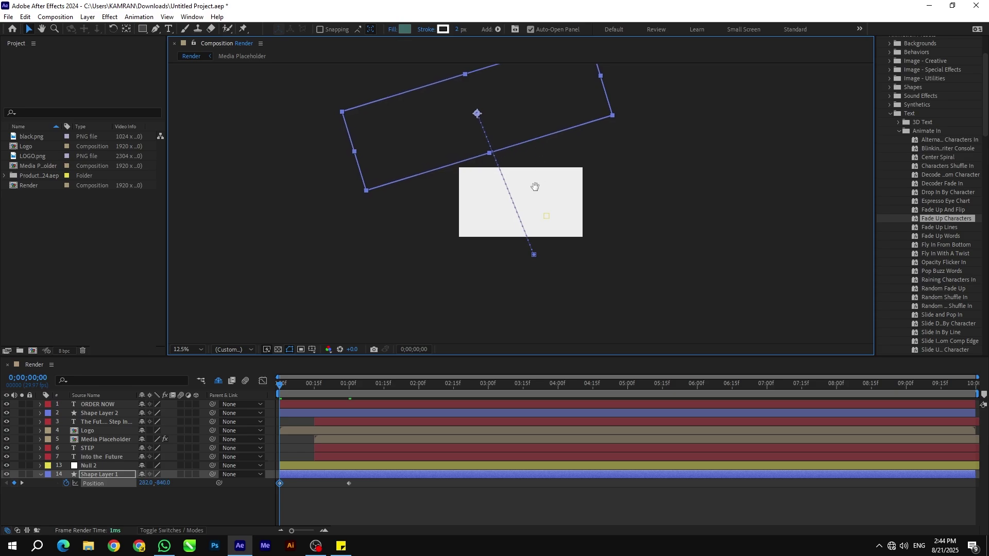
key("space")
Step: Move the end keyframe to 0;15, apply Easy Ease, and strengthen the arrival influence
mouse_move(349, 482)
left_mouse_down()
mouse_move(270, 486)
mouse_move(279, 483)
left_mouse_up()
key("F9")
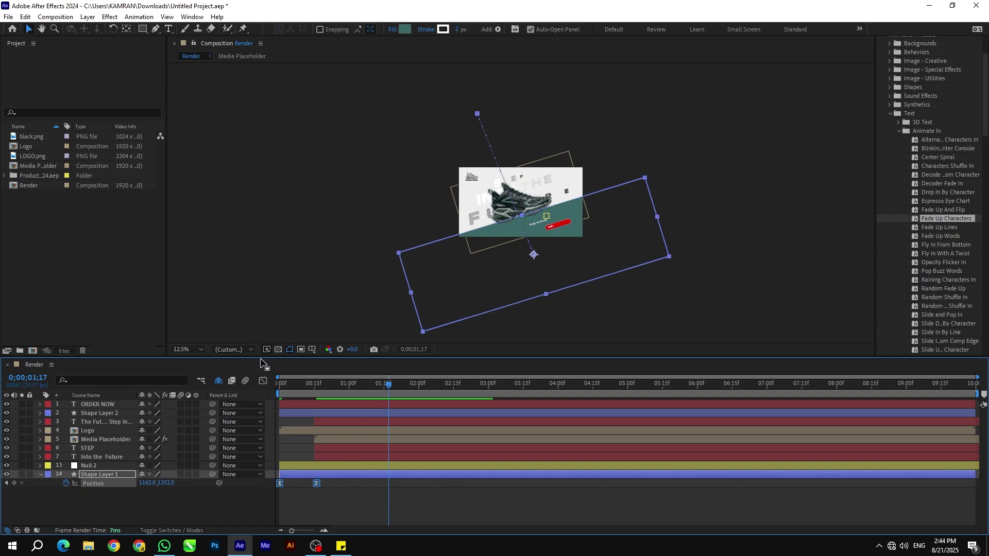
left_click(264, 380)
left_click(310, 507)
left_click_drag(302, 503, 295, 461)
left_click(278, 384)
key("space")
scroll(444, 144, "up", 1)
scroll(443, 196, "up", 2)
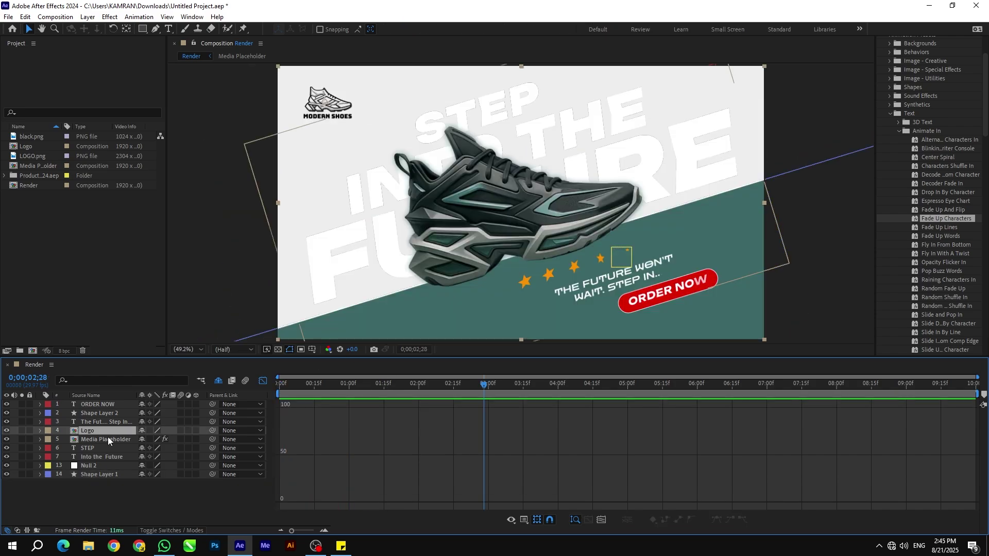
Step: Enable motion blur on Logo, Media Placeholder, Shape Layer 1 and Shape Layer 2, then preview from frame 0
left_click(107, 437)
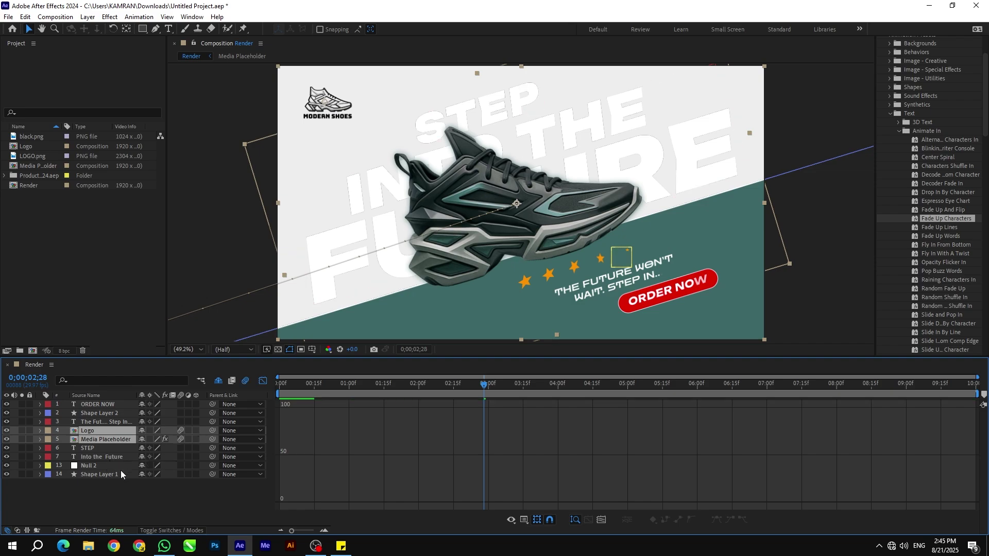
left_click(183, 474)
left_click(181, 412)
key("Home")
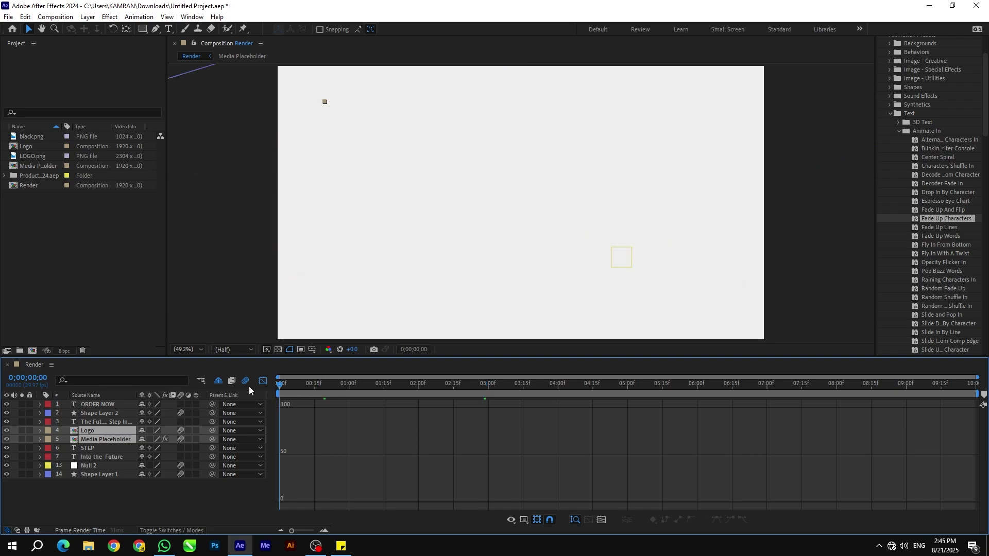
key("space")
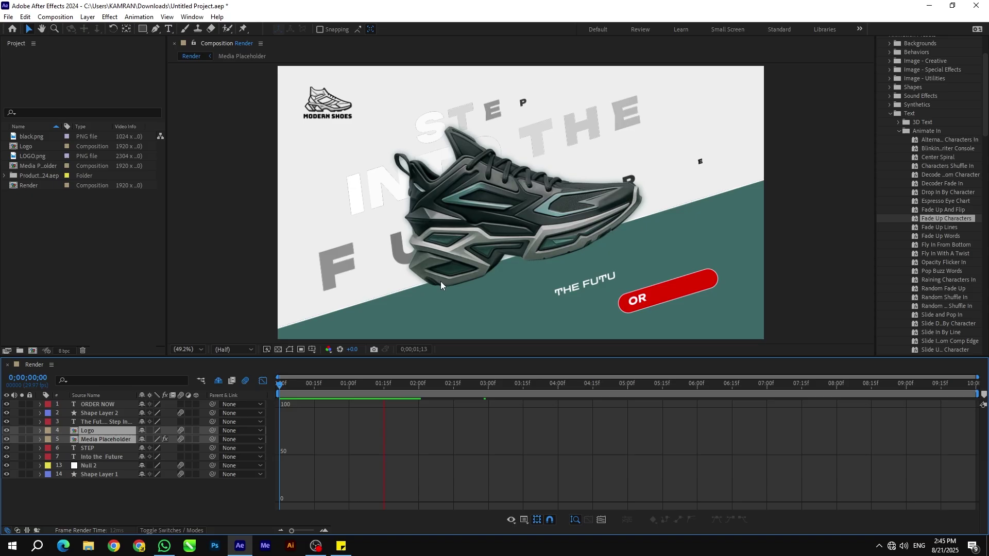